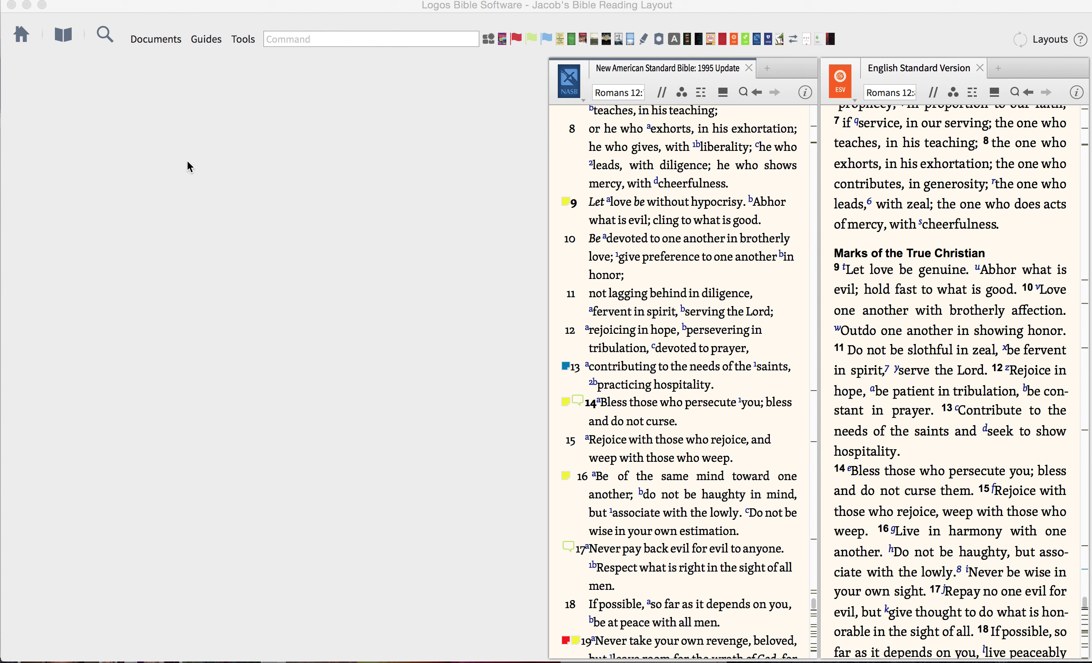
# - Open a new Search panel beside the NASB and ESV Romans 12 panes
pyautogui.click(111, 45)
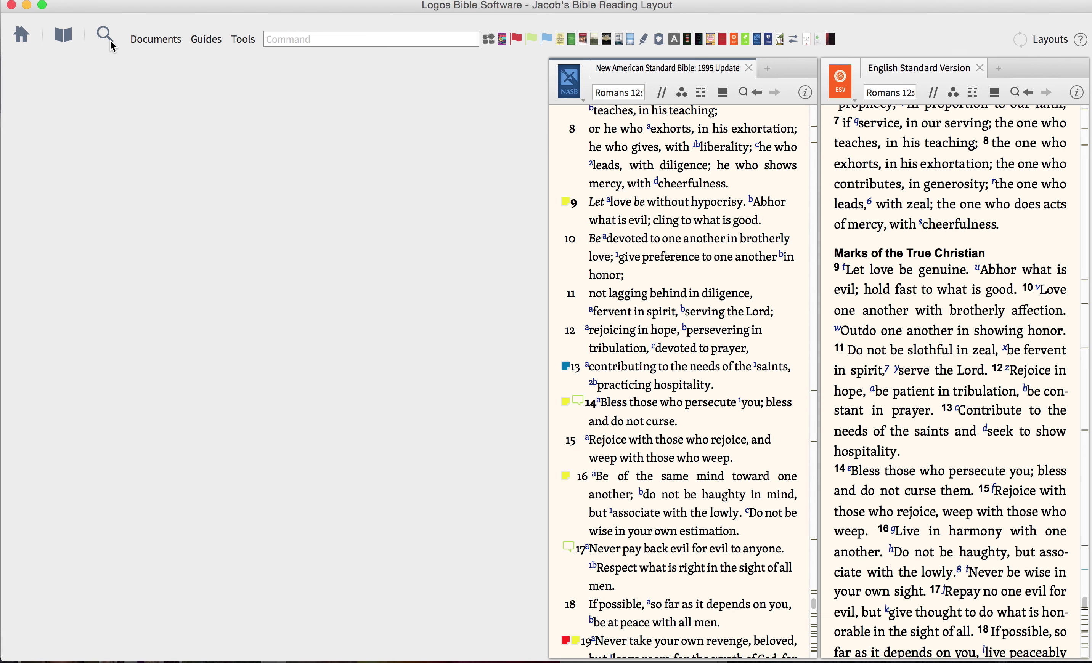
pyautogui.click(104, 39)
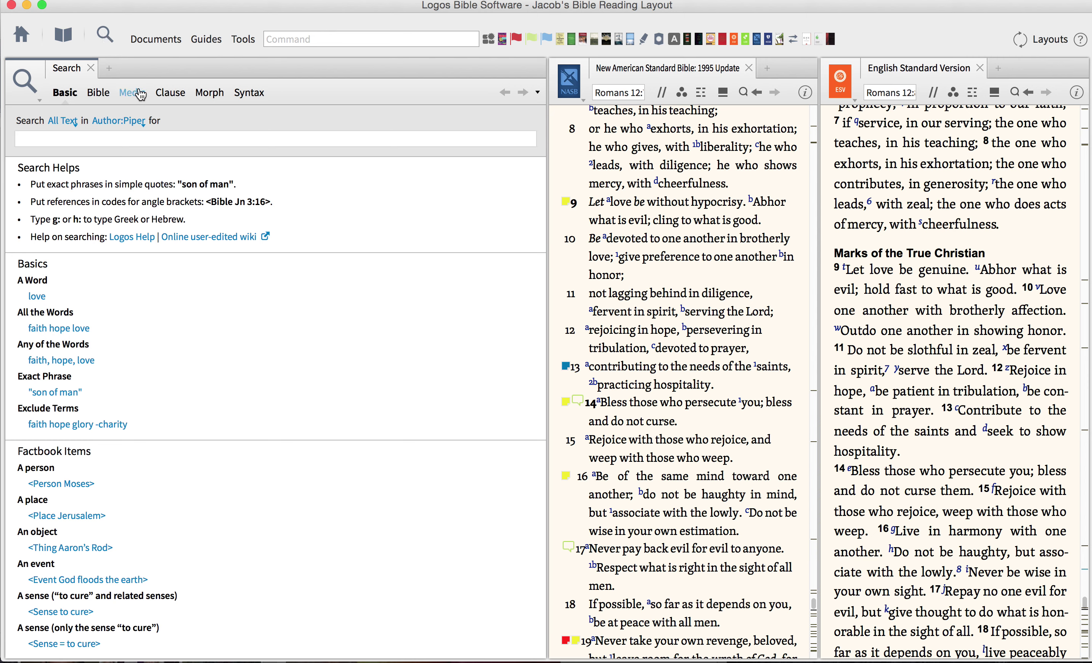
# - Build a Morph query for imperative verbs (@V??M)
pyautogui.click(208, 94)
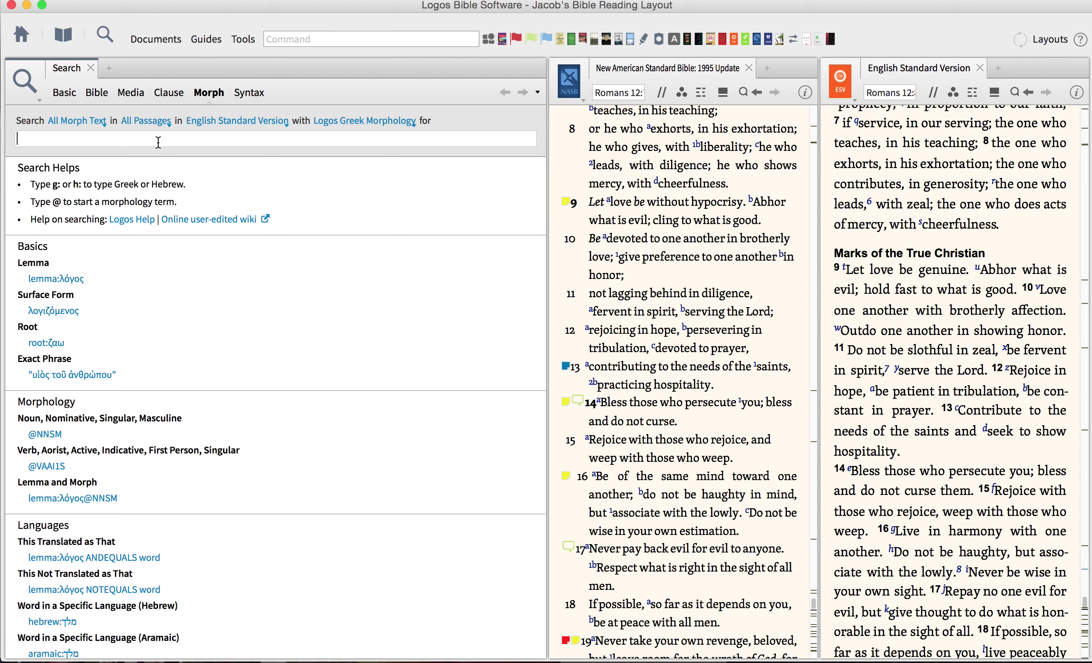
pyautogui.write('@')
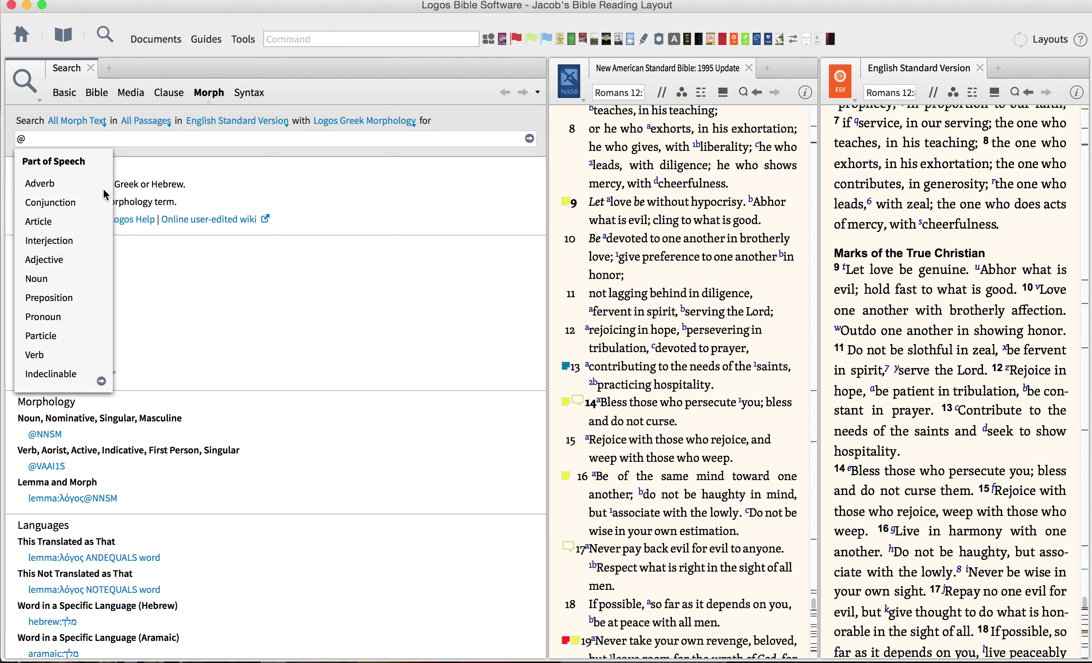
pyautogui.click(30, 356)
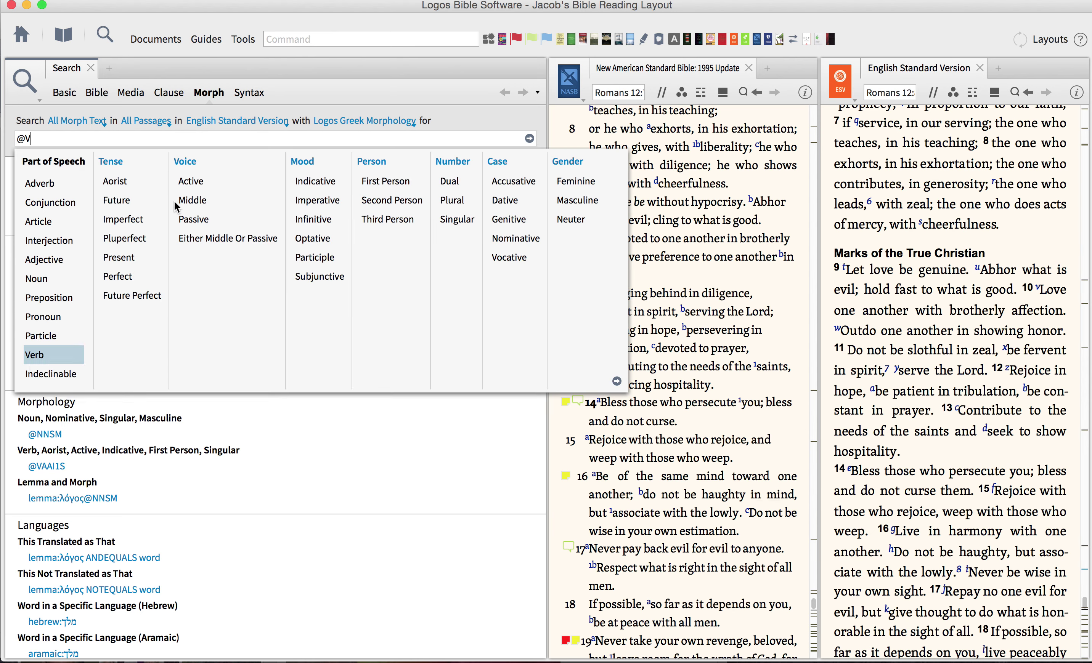
pyautogui.click(317, 200)
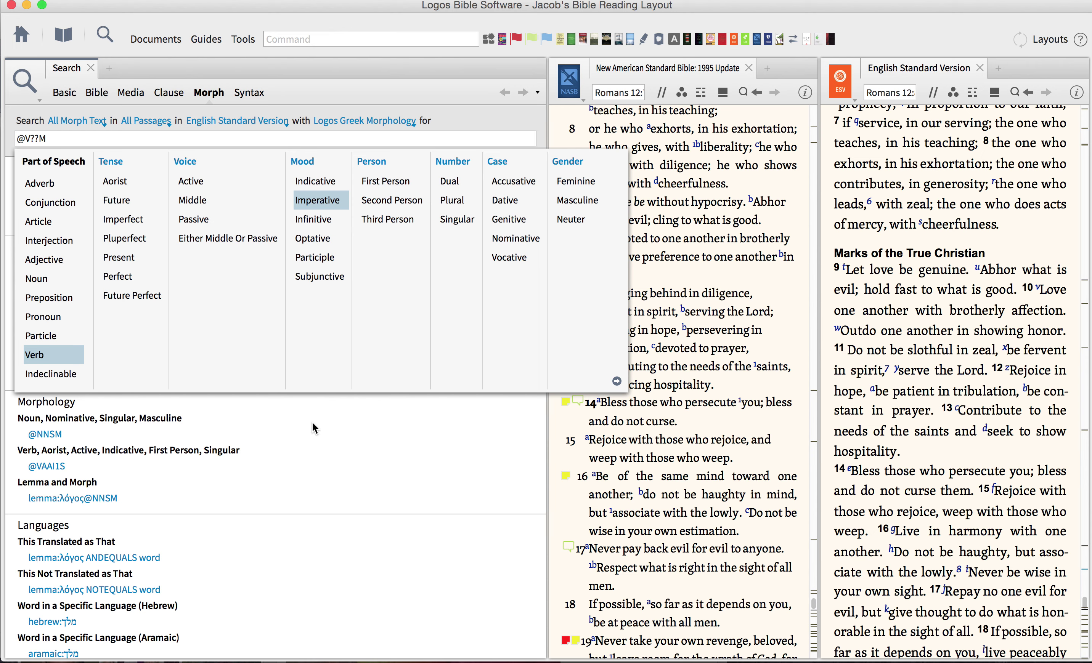
# - Create a new 'Romans' passage range as the scope and run the search
pyautogui.click(155, 120)
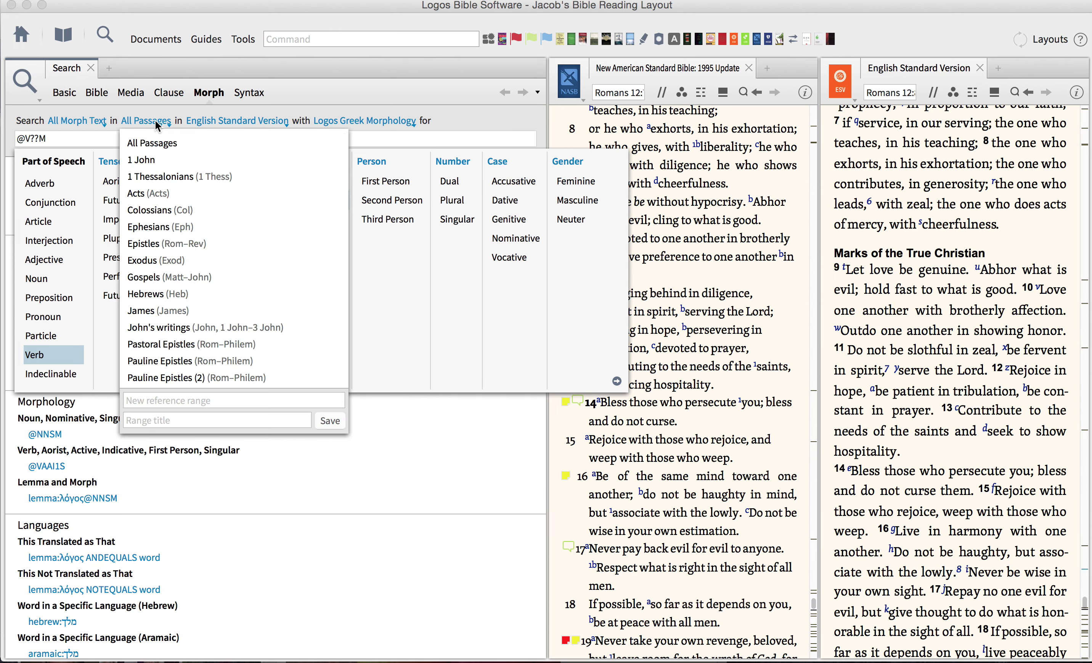
pyautogui.click(180, 421)
pyautogui.write('Romans')
pyautogui.press('super+a')
pyautogui.click(242, 402)
pyautogui.write('Romans')
pyautogui.press('Return')
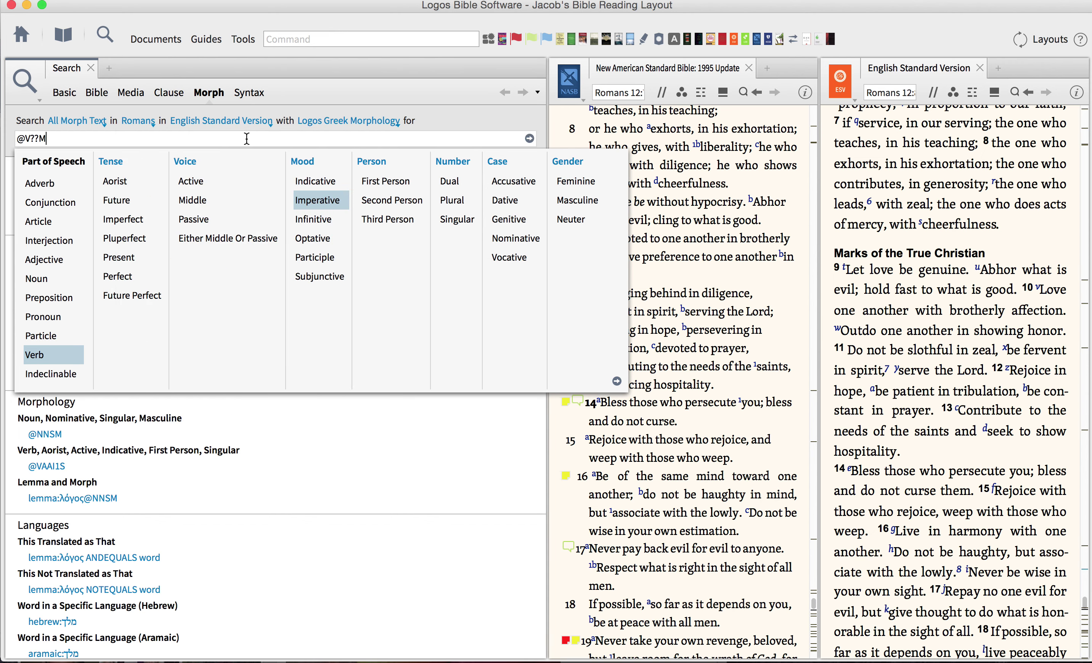
pyautogui.press('Return')
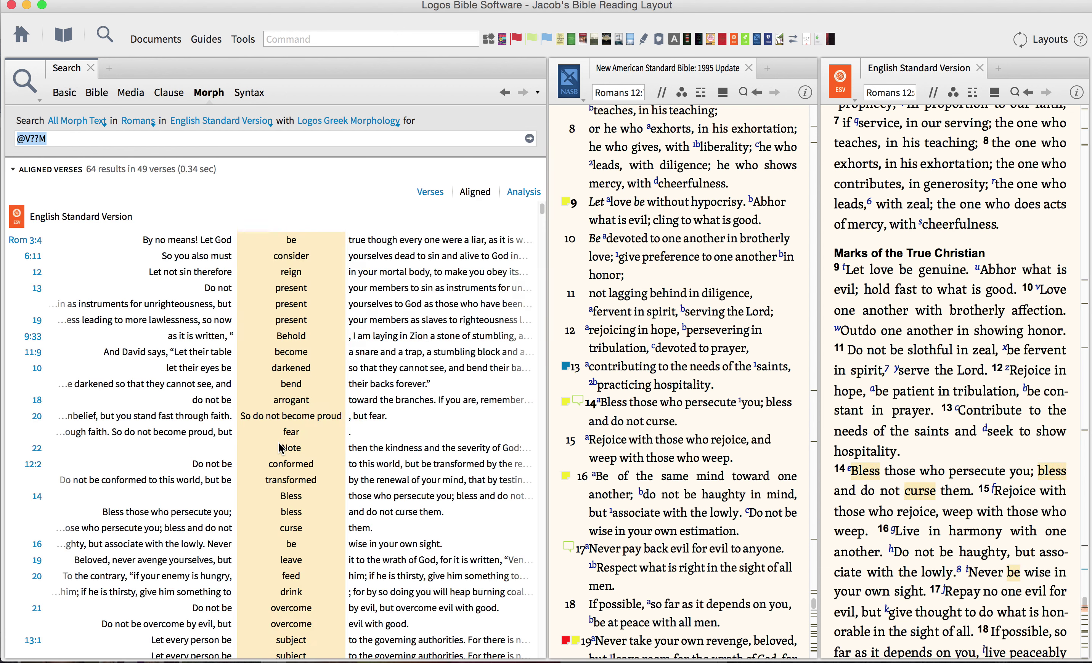
# - Scroll the 64 results, then erase the @V??M query so only Search Helps show
pyautogui.scroll(-5, 281, 451)
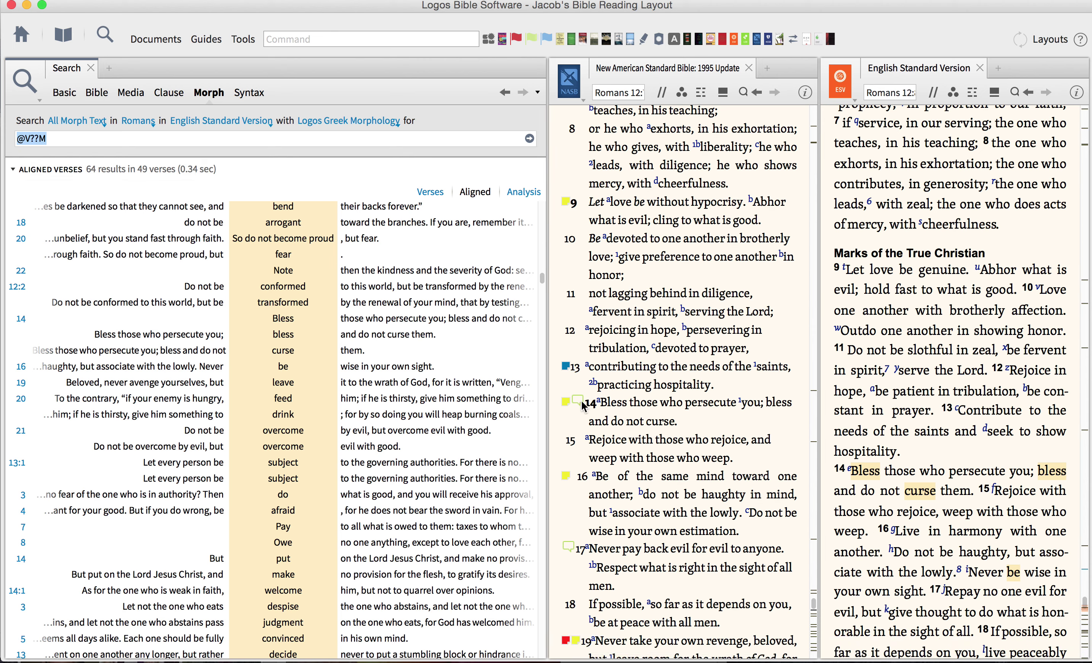
pyautogui.click(96, 142)
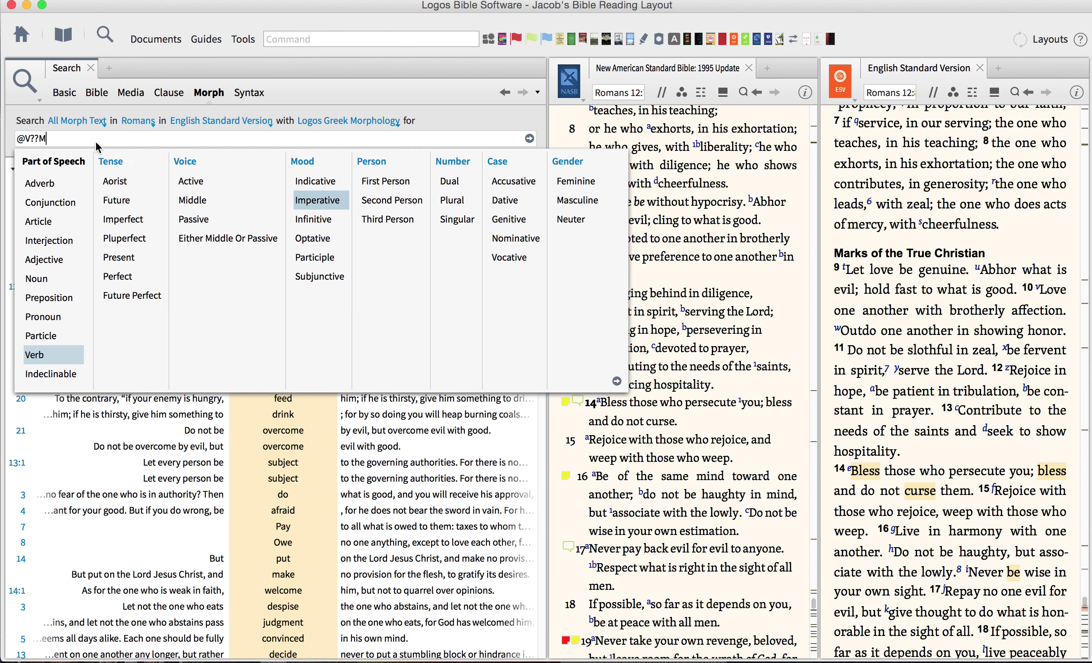
pyautogui.press('BackSpace')
pyautogui.press('BackSpace')
pyautogui.press('BackSpace')
pyautogui.press('BackSpace')
pyautogui.press('BackSpace')
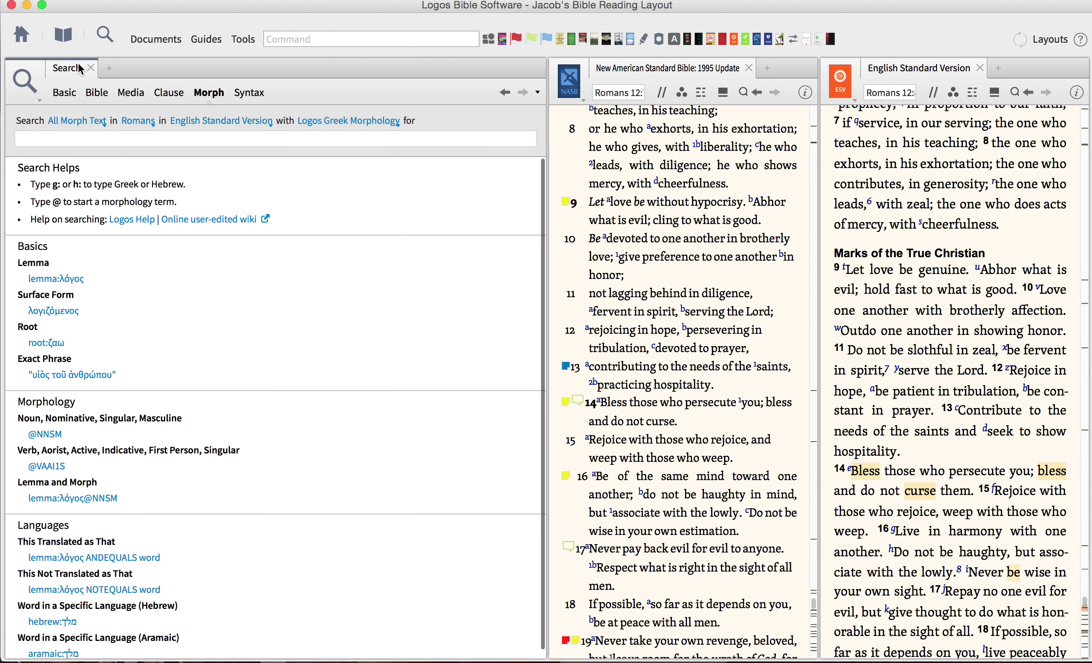
# - Close the Search tab and create a new Visual Filter document
pyautogui.click(90, 68)
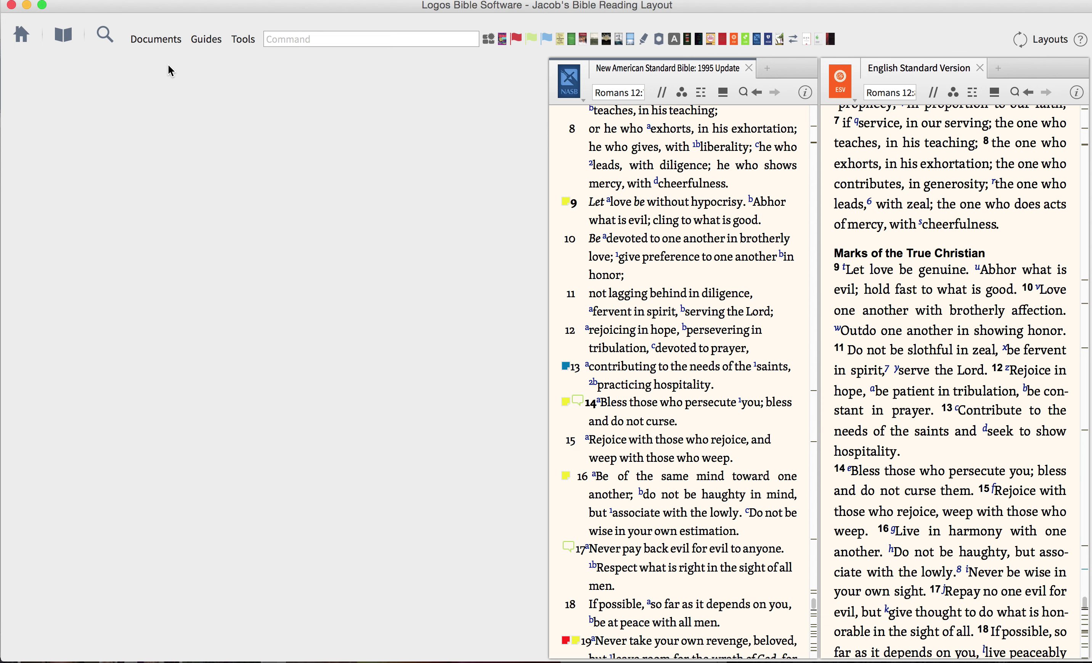
pyautogui.click(143, 39)
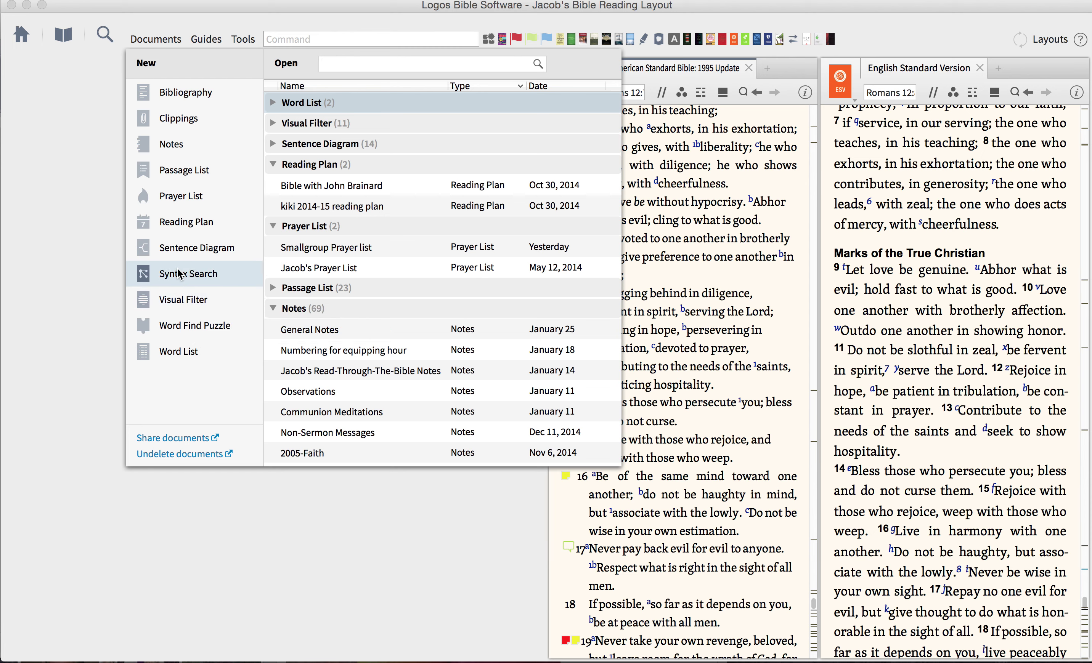
pyautogui.click(177, 304)
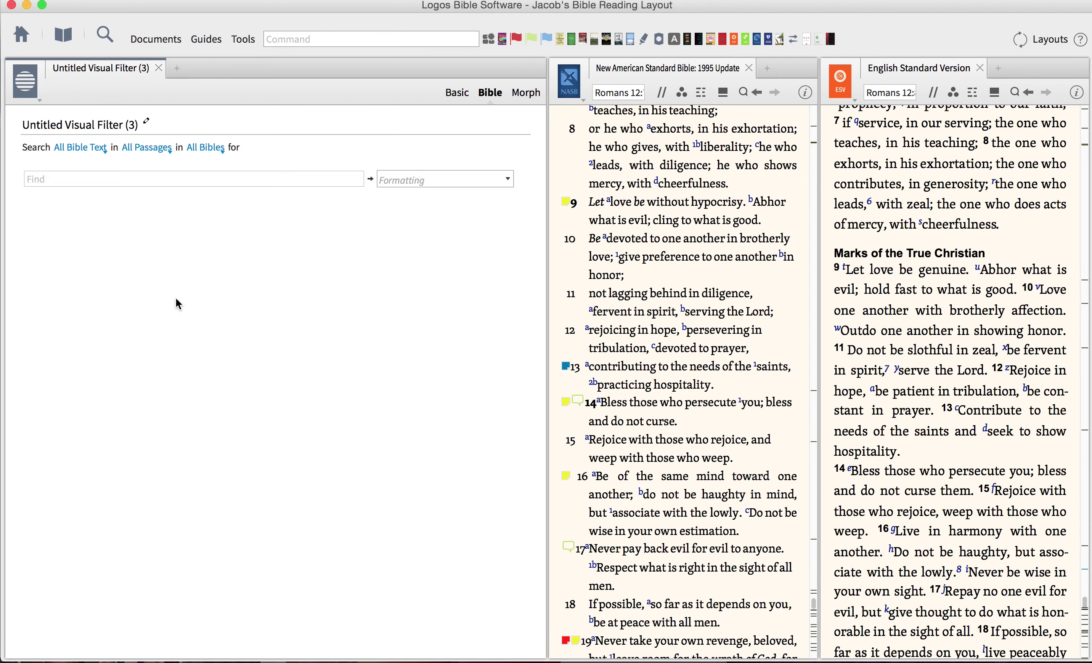
# - Start titling the visual filter 'Sample: Greek Filter'
pyautogui.click(86, 122)
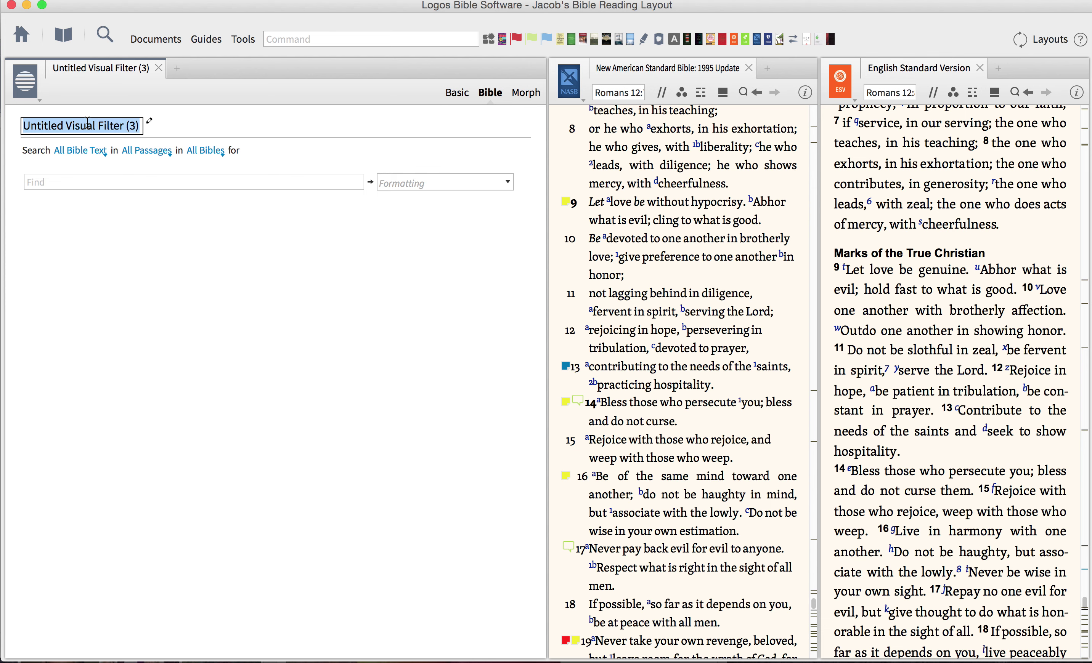
pyautogui.write('Sampl')
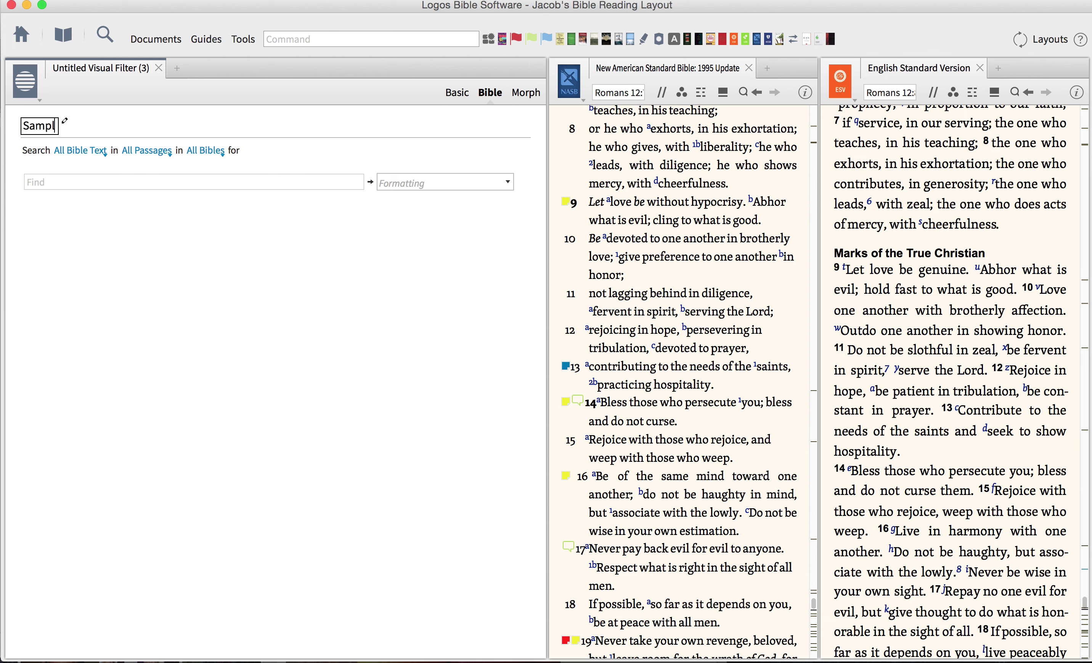
pyautogui.write('e: Greek Verb ')
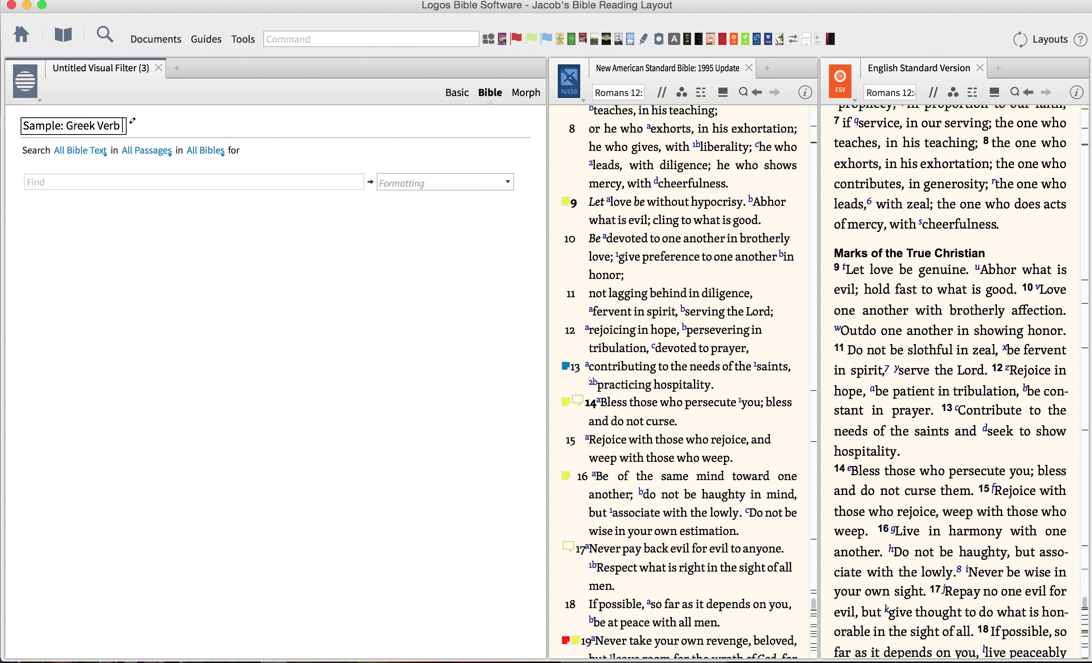
pyautogui.write('Filter')
pyautogui.press('BackSpace')
pyautogui.press('BackSpace')
pyautogui.press('BackSpace')
pyautogui.press('BackSpace')
pyautogui.press('BackSpace')
pyautogui.press('BackSpace')
pyautogui.press('BackSpace')
pyautogui.press('BackSpace')
pyautogui.press('BackSpace')
pyautogui.press('BackSpace')
pyautogui.press('BackSpace')
# - Finish the title 'Sample: Greek Filter' and switch the filter to Basic text matching
pyautogui.write('Filter')
pyautogui.click(193, 298)
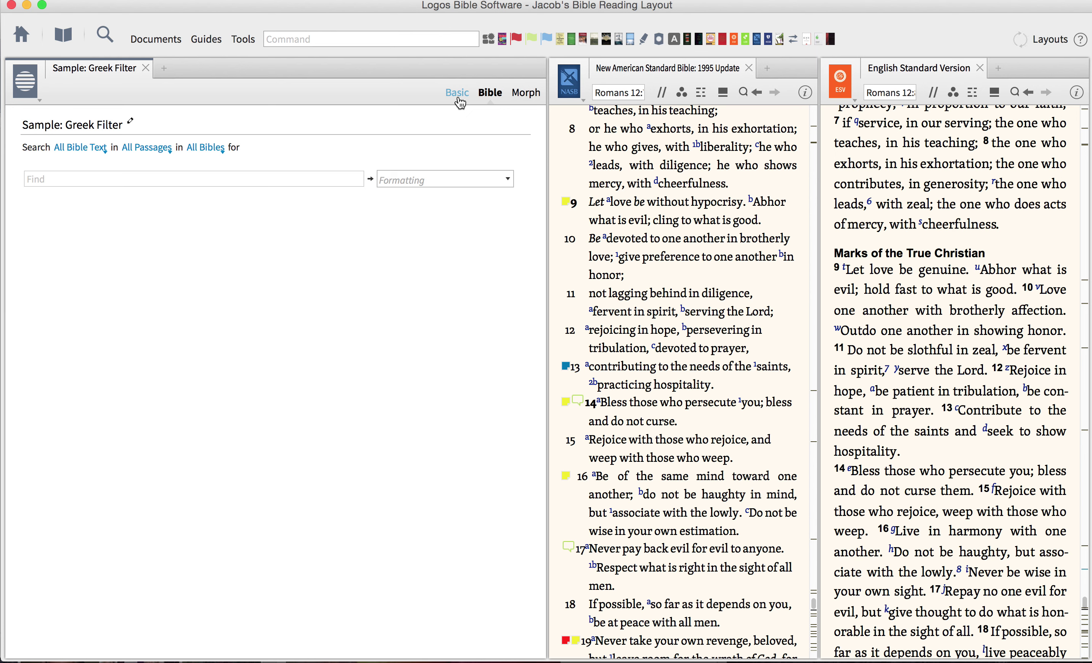
pyautogui.click(458, 95)
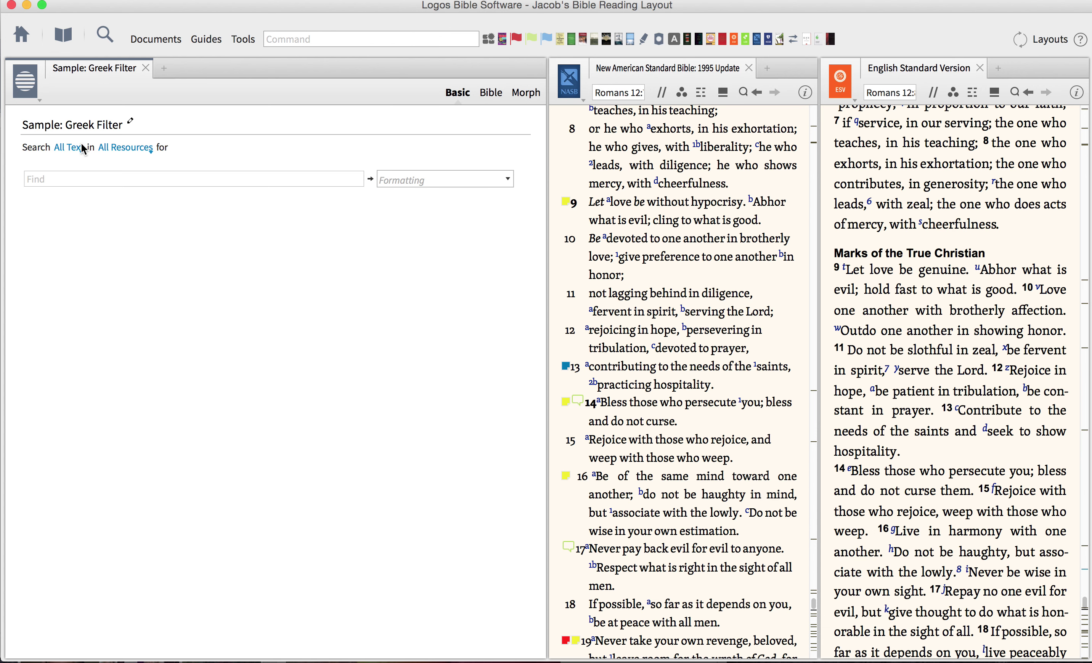
# - Add a rule formatting 'Therefore' as Bold Text
pyautogui.click(133, 174)
pyautogui.write('Therefore')
pyautogui.click(445, 183)
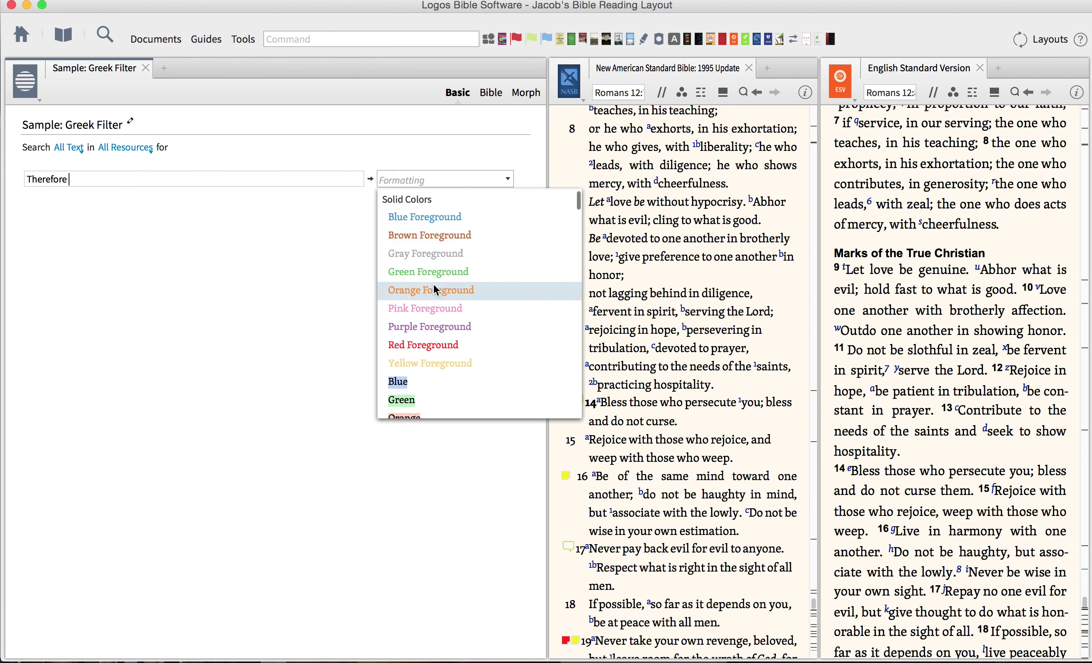
pyautogui.scroll(-5, 434, 284)
pyautogui.scroll(-2, 435, 290)
pyautogui.scroll(5, 435, 289)
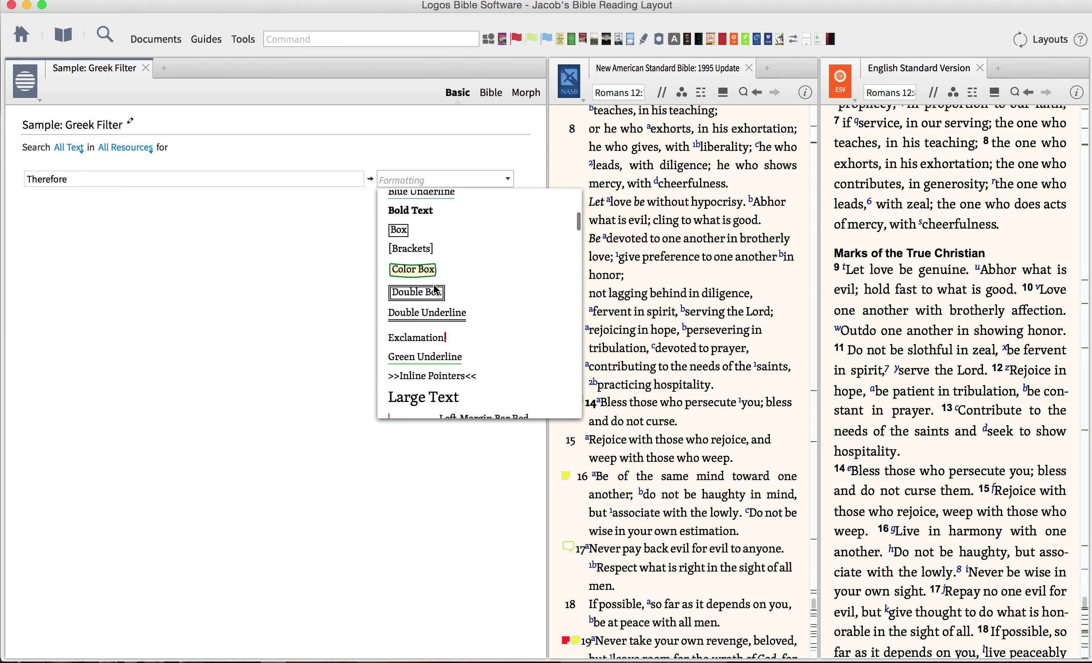
pyautogui.click(413, 268)
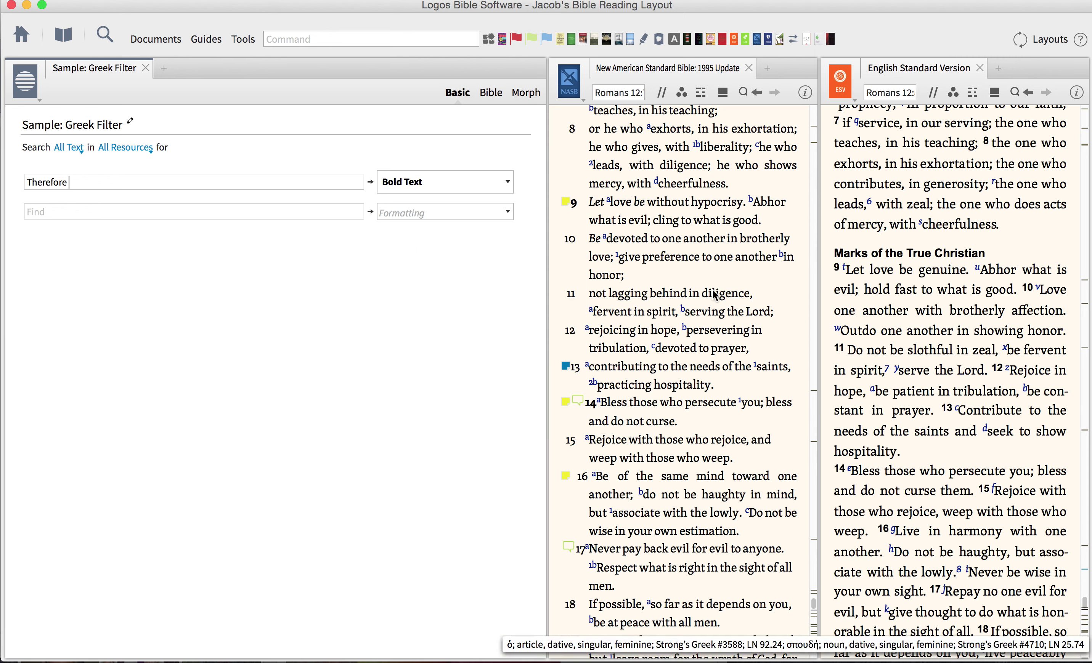
pyautogui.scroll(3, 713, 294)
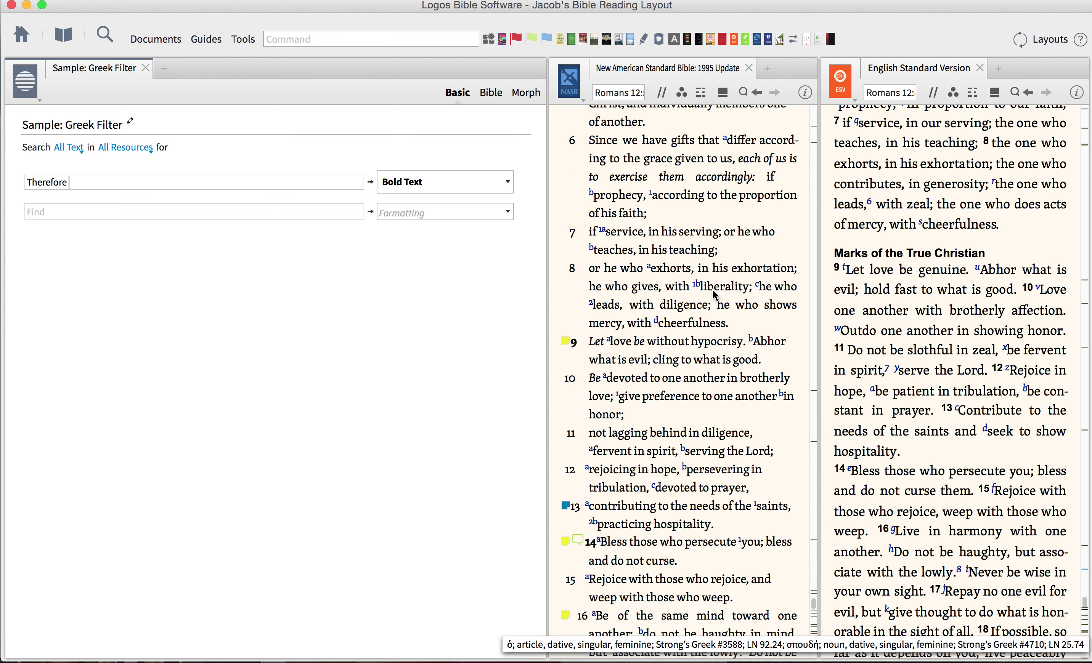
pyautogui.write('the')
pyautogui.press('BackSpace')
pyautogui.press('BackSpace')
pyautogui.press('BackSpace')
pyautogui.press('BackSpace')
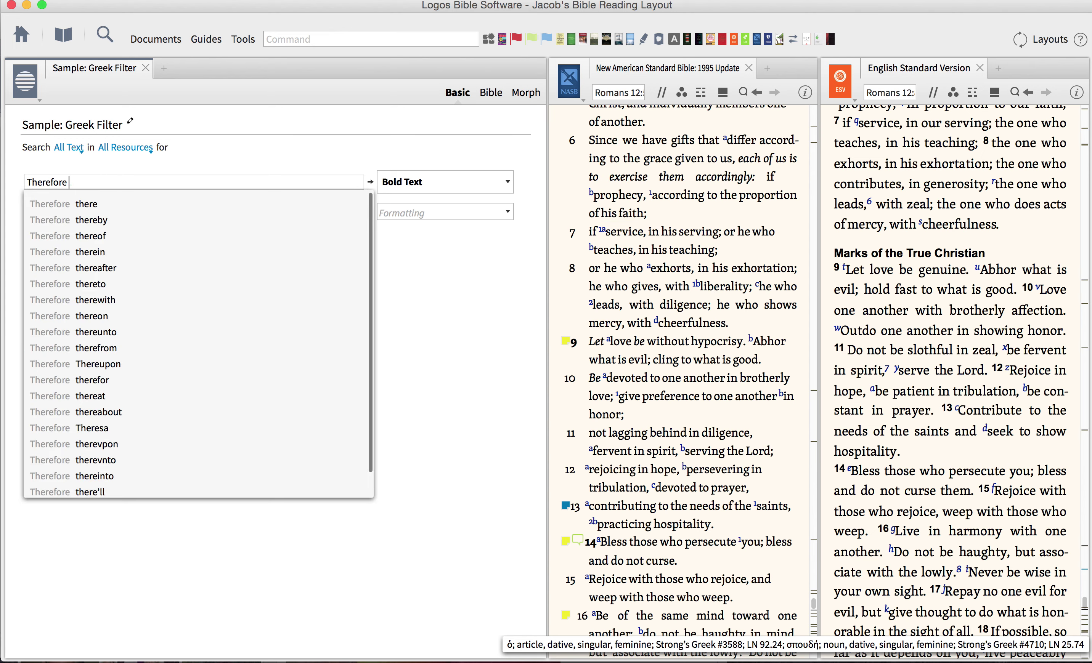
# - Check the bold 'Therefore' in the NASB using a find for 'therefore'
pyautogui.click(764, 287)
pyautogui.press('super+f')
pyautogui.write('there')
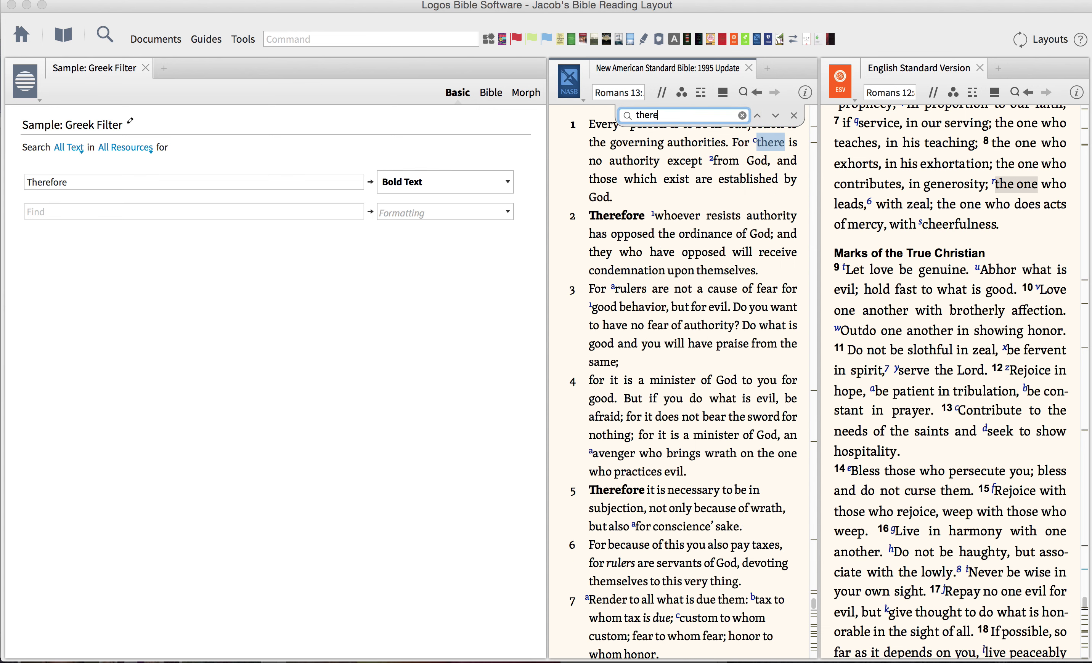
pyautogui.write('fore')
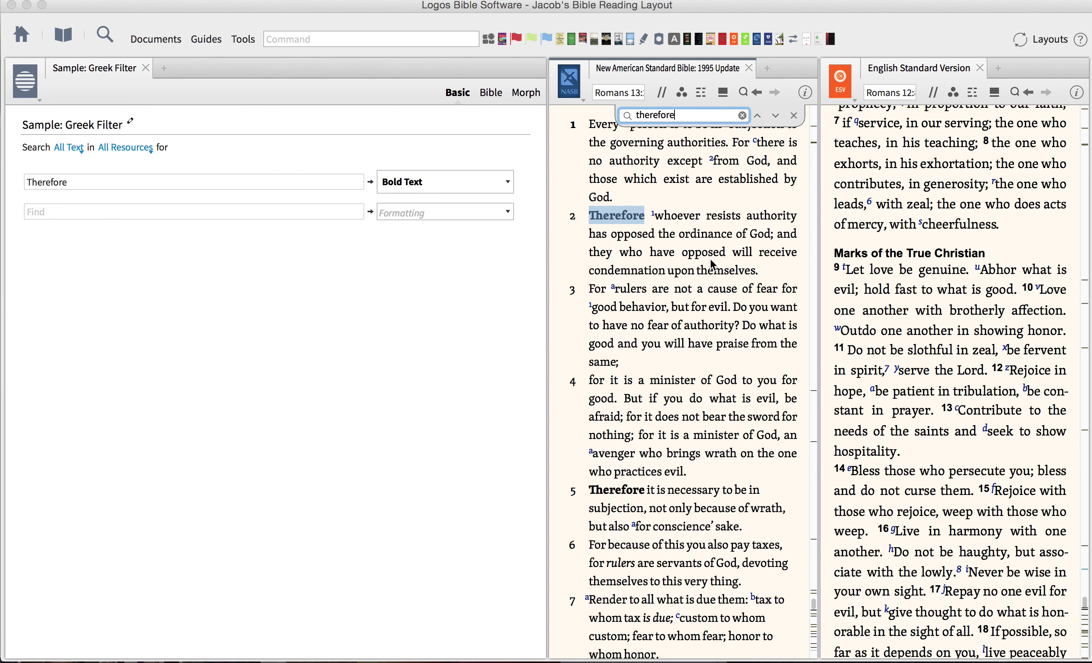
pyautogui.click(742, 115)
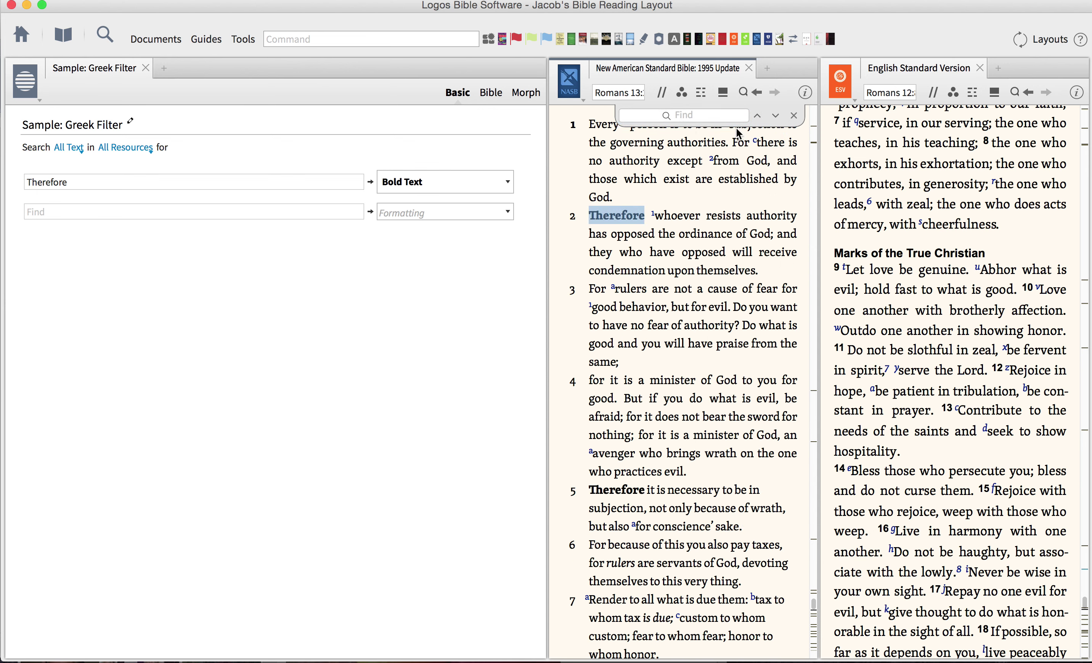
pyautogui.click(794, 115)
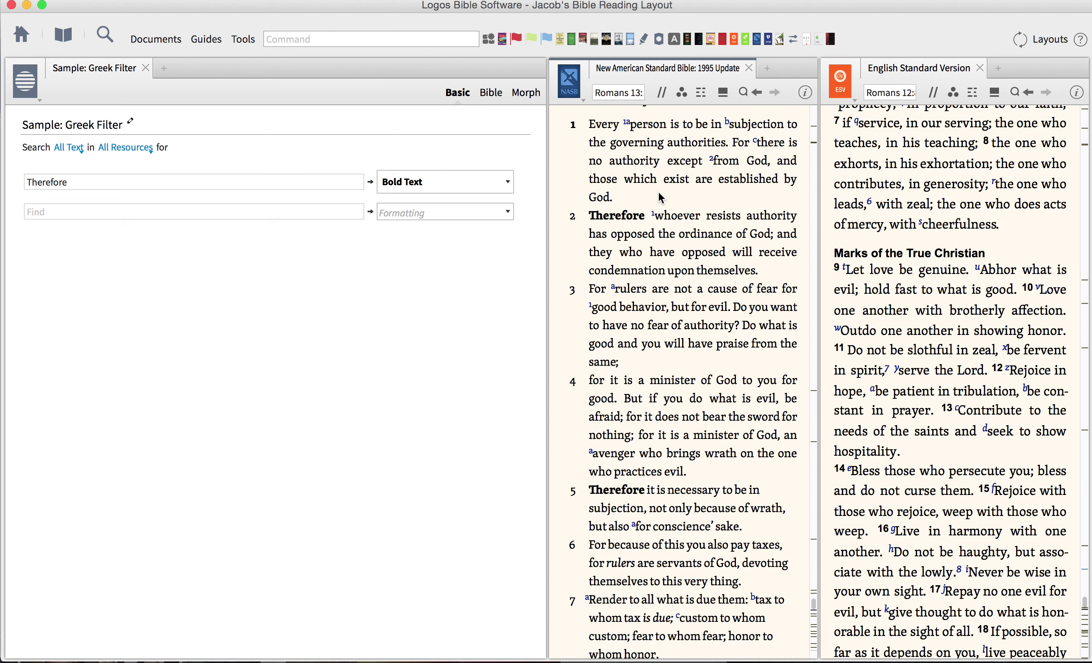
# - Delete the Therefore bold-text rule
pyautogui.click(324, 182)
pyautogui.click(522, 182)
pyautogui.click(523, 182)
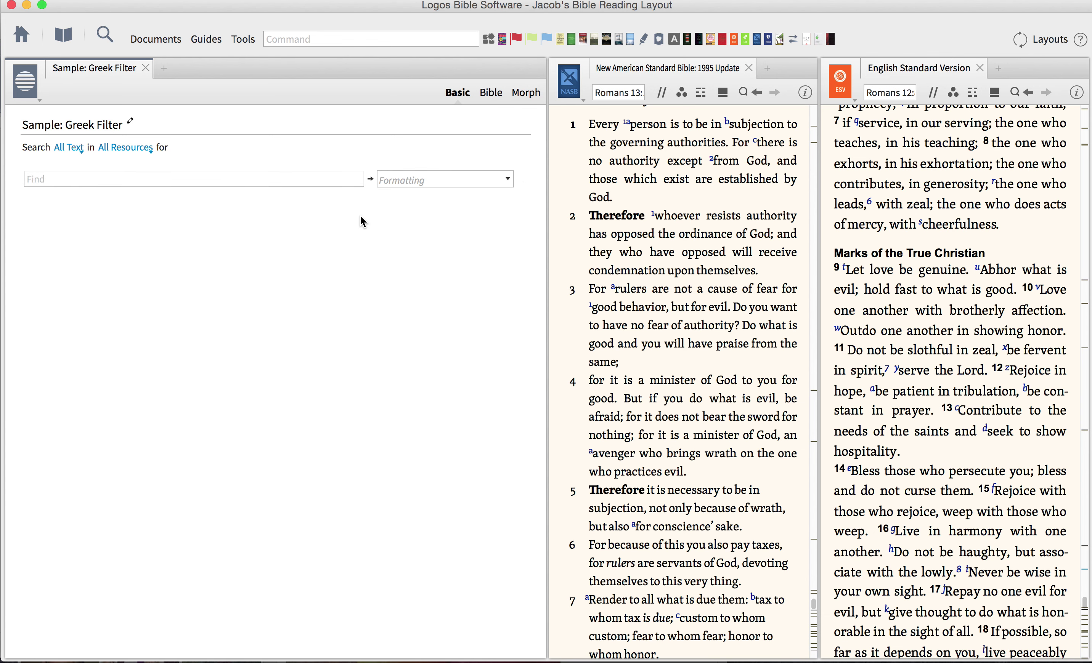
# - Add a rule colouring 'Therefore' with Blue Foreground
pyautogui.scroll(5, 643, 217)
pyautogui.scroll(8, 643, 217)
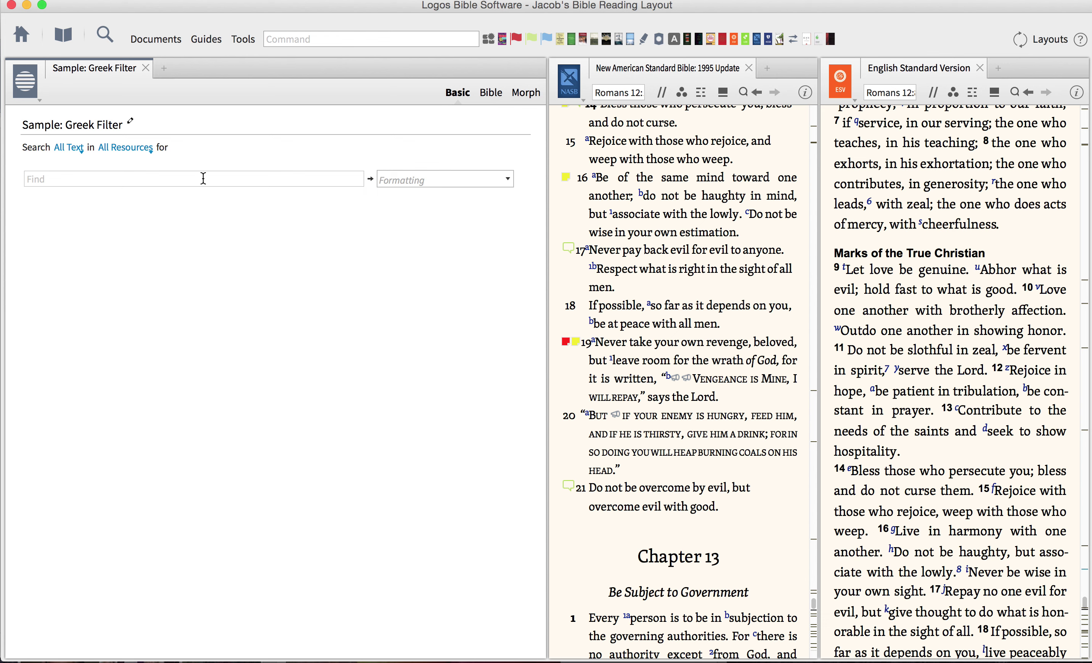
pyautogui.scroll(-5, 670, 373)
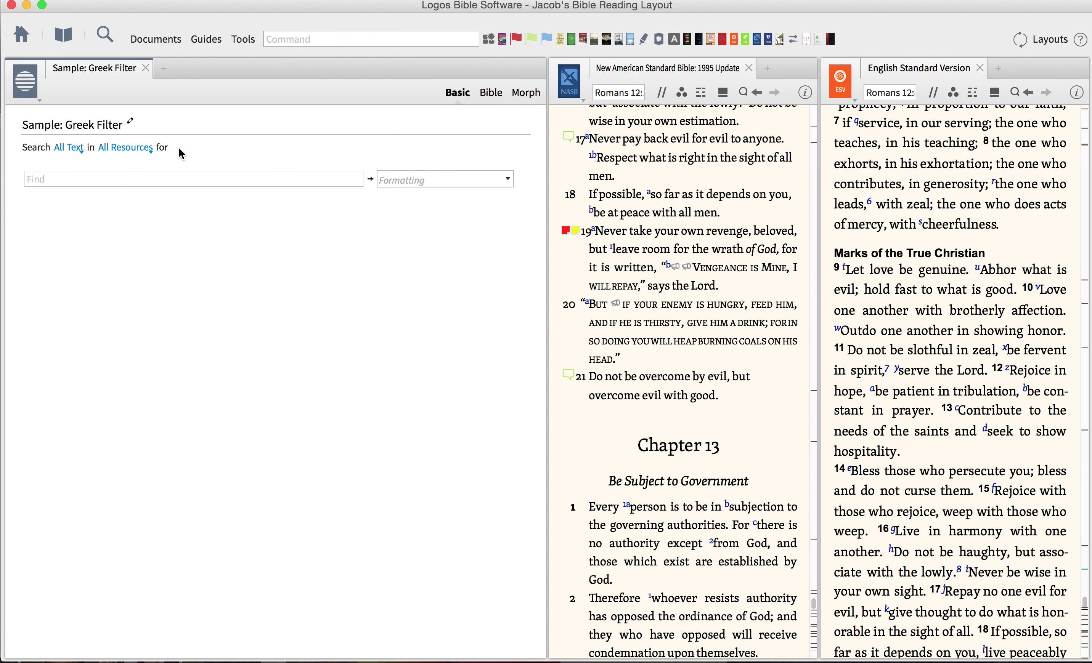
pyautogui.click(142, 181)
pyautogui.write('Therefore')
pyautogui.press('Return')
pyautogui.click(460, 184)
pyautogui.click(434, 218)
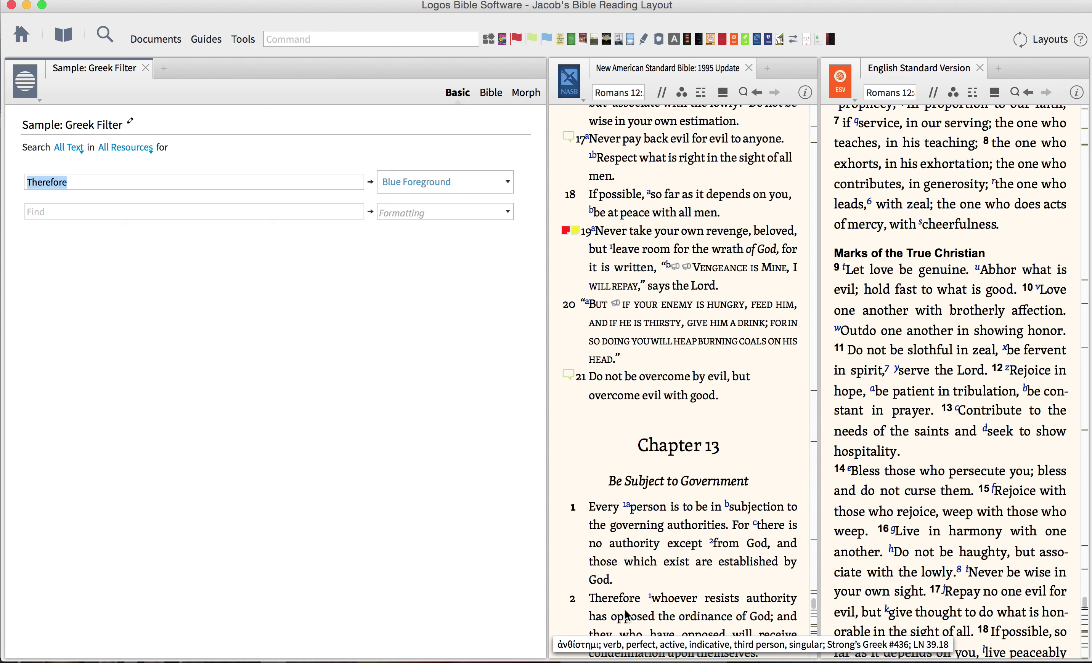
# - Toggle Sample: Greek Filter off and on in the NASB to confirm blue 'Therefore' at Romans 13:2
pyautogui.click(743, 552)
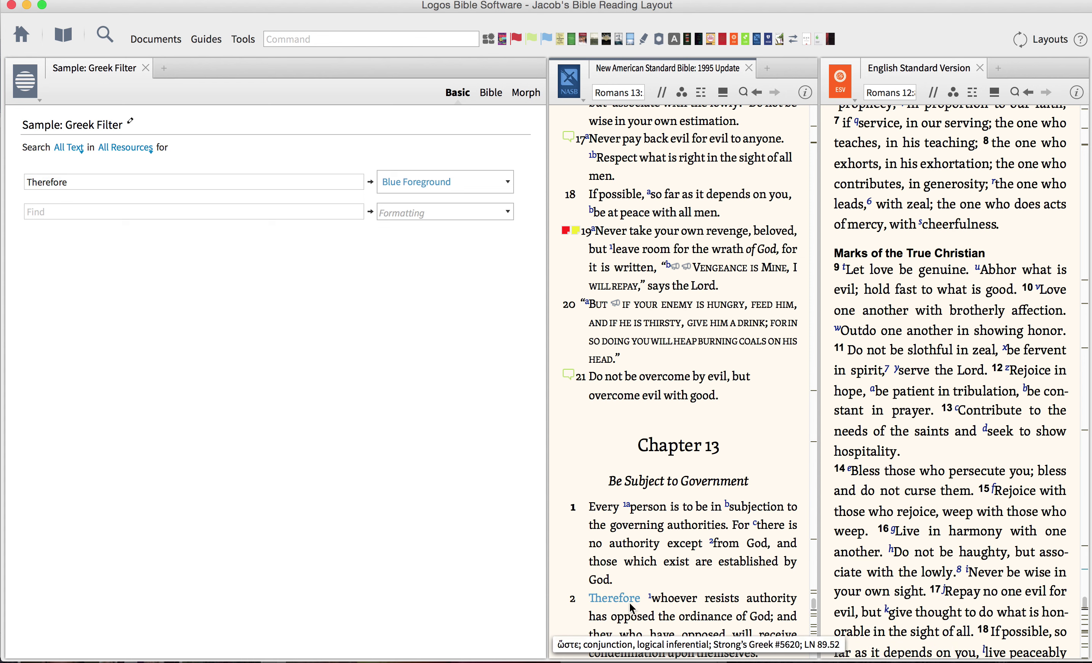
pyautogui.click(686, 96)
pyautogui.scroll(-5, 715, 202)
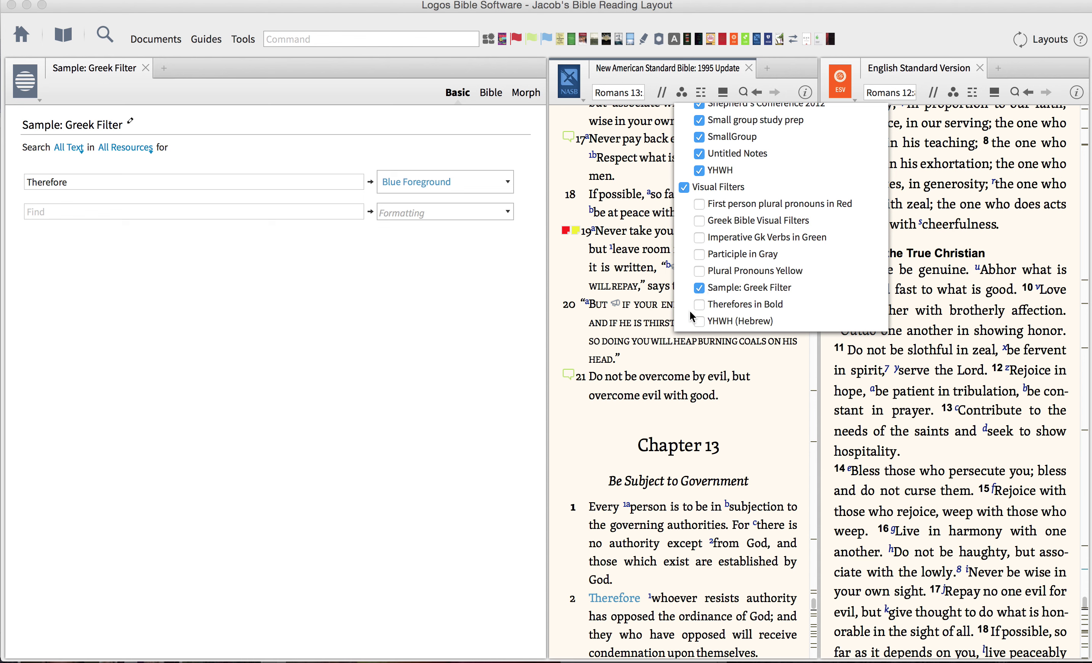
pyautogui.click(698, 289)
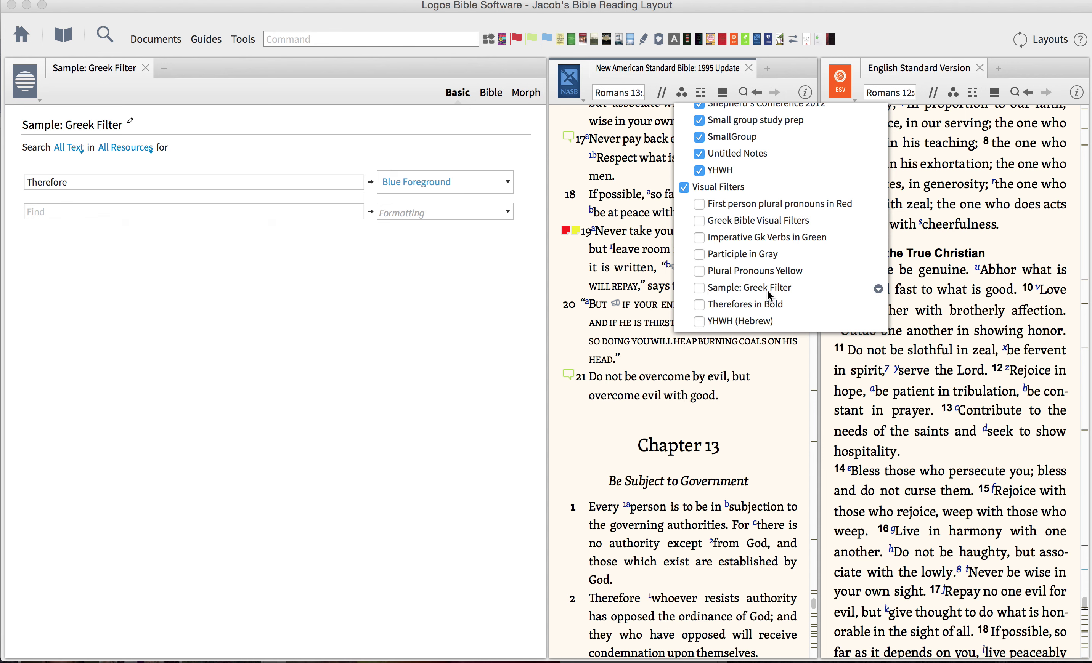
pyautogui.click(700, 288)
pyautogui.click(700, 288)
pyautogui.click(700, 289)
pyautogui.click(398, 395)
pyautogui.moveTo(524, 183)
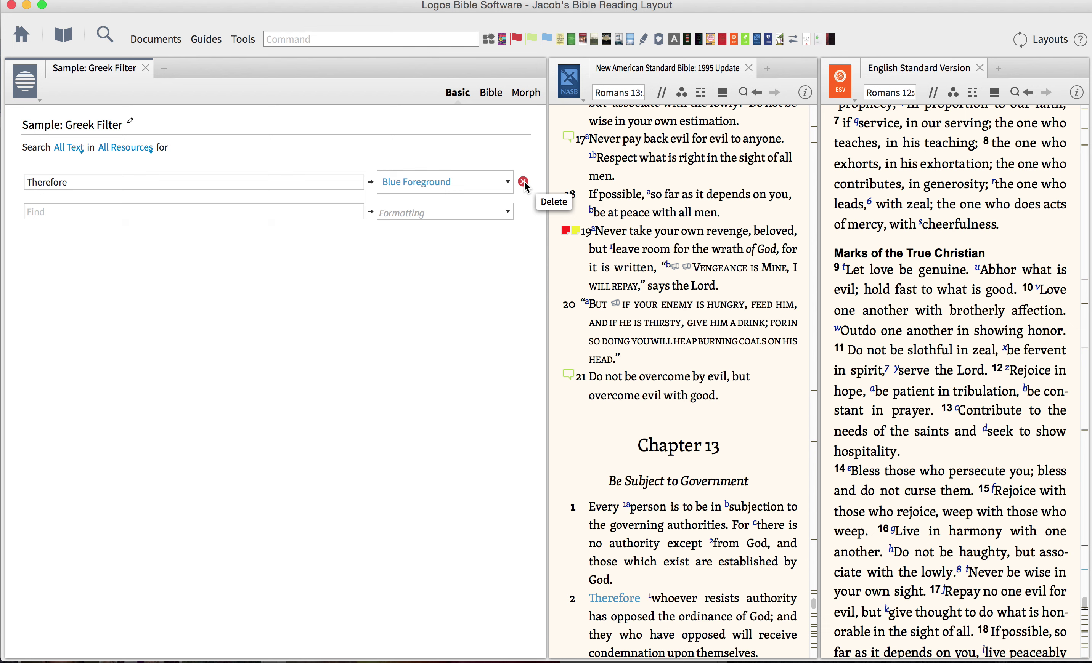
# - Delete the Therefore rule and switch the filter to All Bible Text in All Bibles
pyautogui.click(524, 182)
pyautogui.click(487, 94)
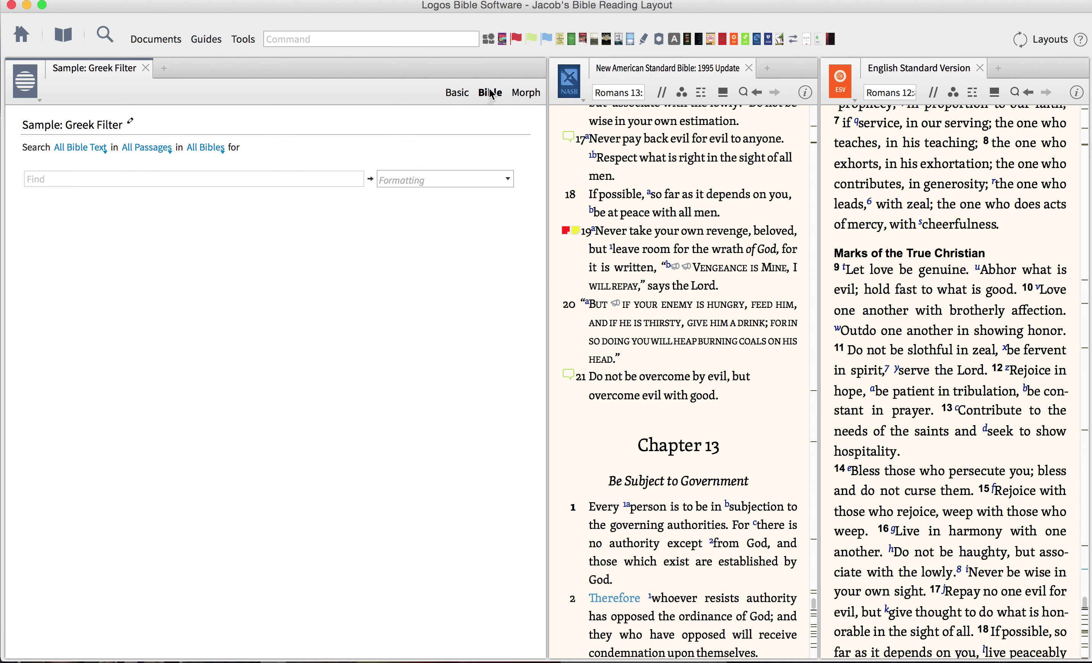
pyautogui.click(226, 179)
# - Scroll the NASB pane back to Romans 12:9
pyautogui.scroll(5, 634, 396)
pyautogui.scroll(3, 633, 391)
pyautogui.scroll(1, 633, 392)
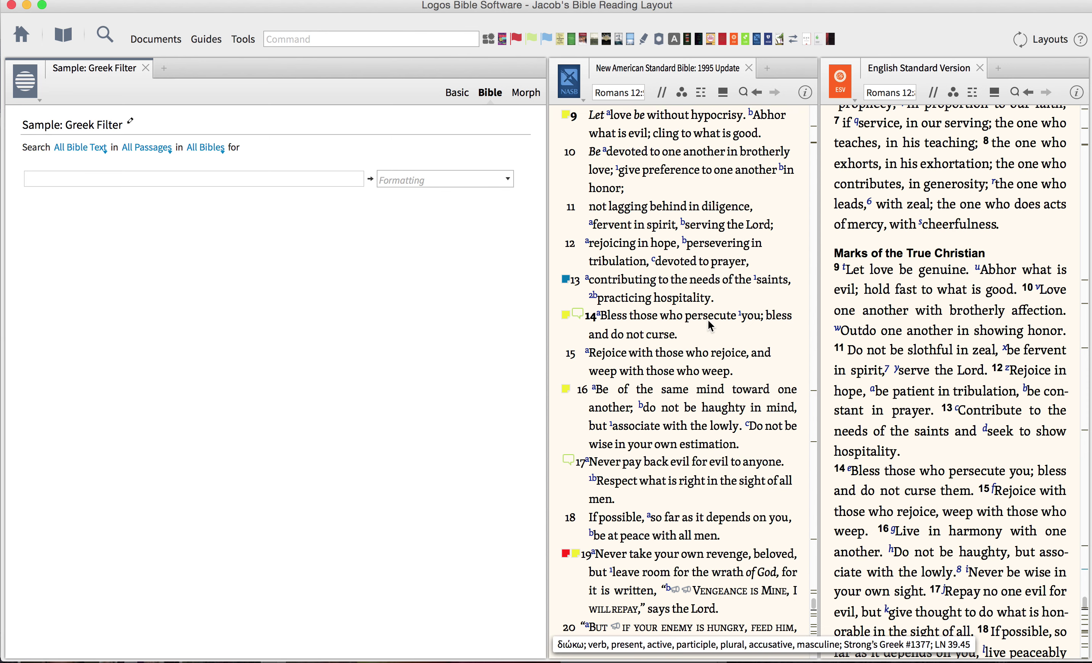
pyautogui.scroll(1, 715, 323)
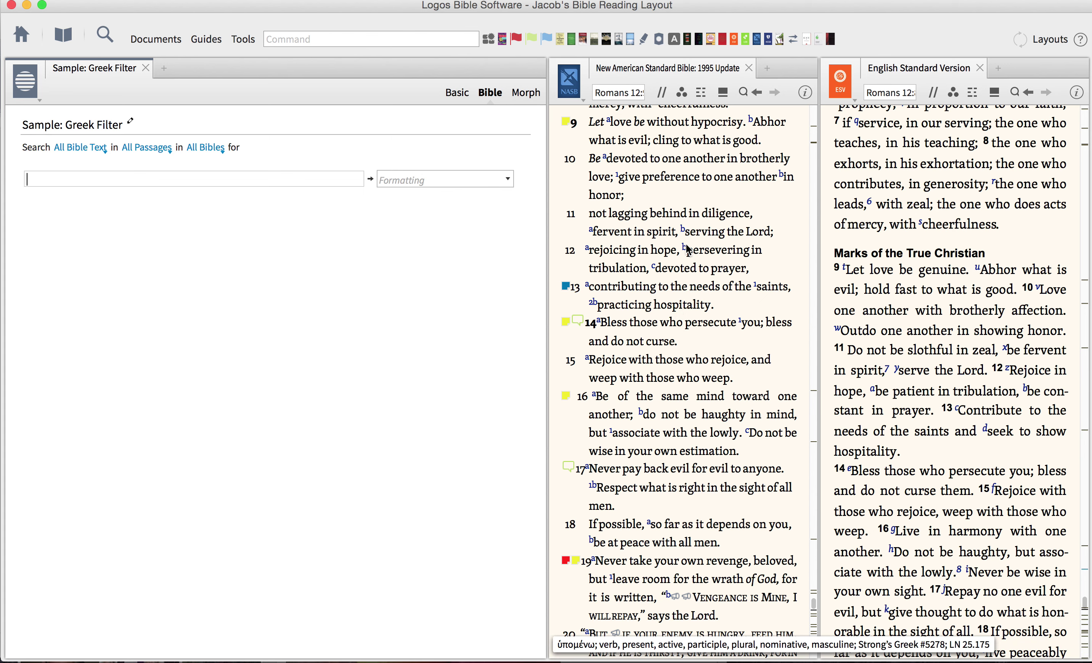
pyautogui.scroll(1, 686, 244)
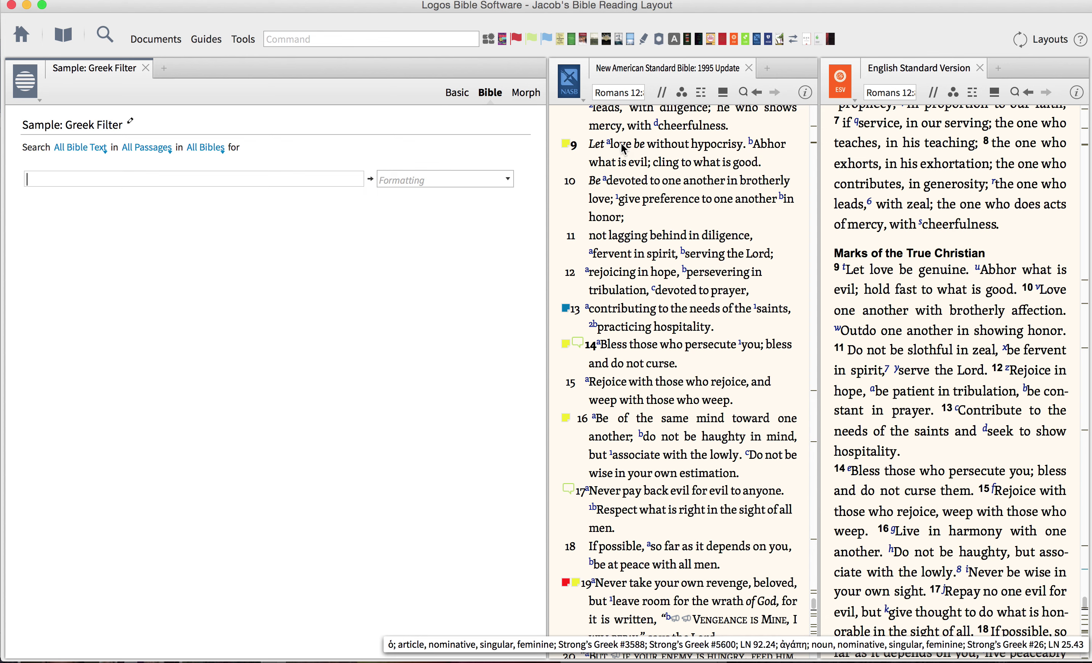
# - Copy the root αγαπαω from 'love' in Romans 12:9, try pasting it, then clear it
pyautogui.rightClick(624, 148)
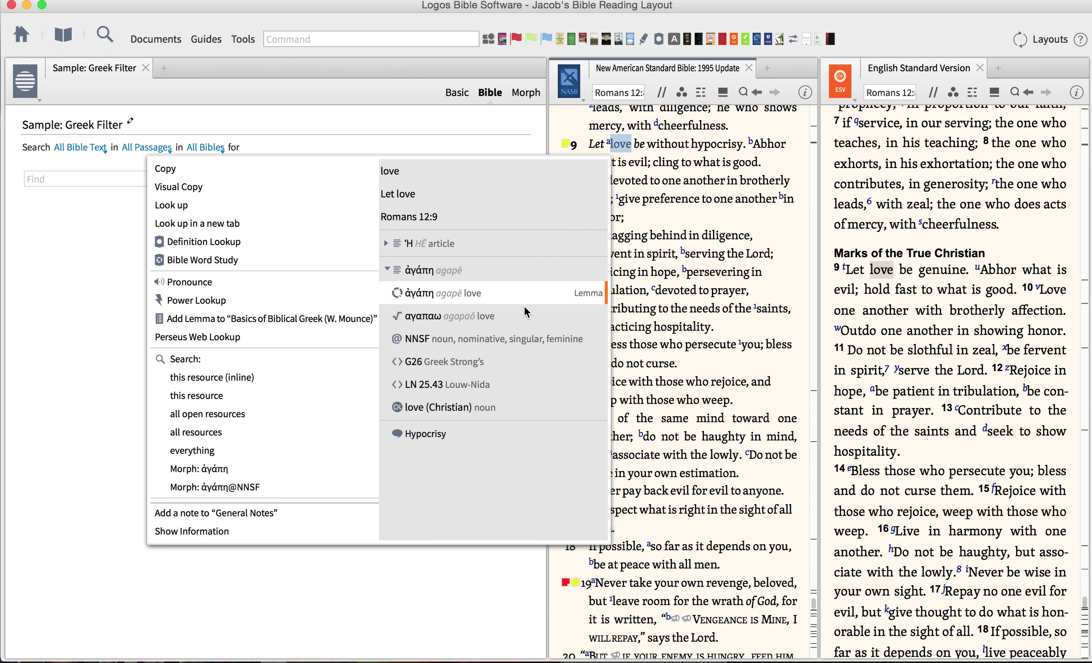
pyautogui.moveTo(526, 323)
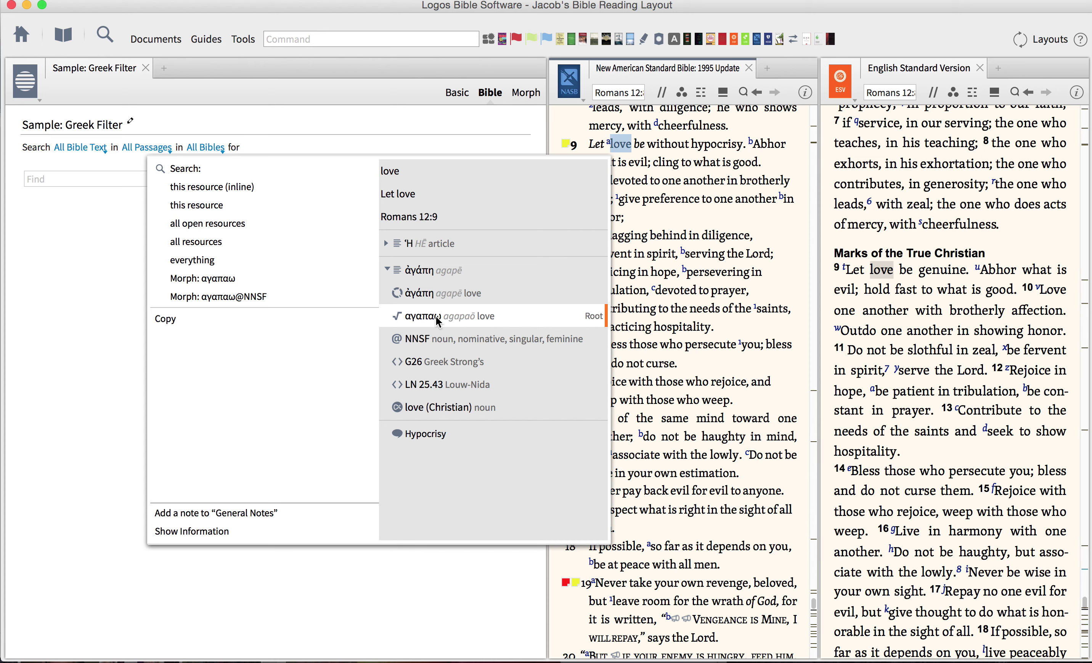
pyautogui.click(226, 319)
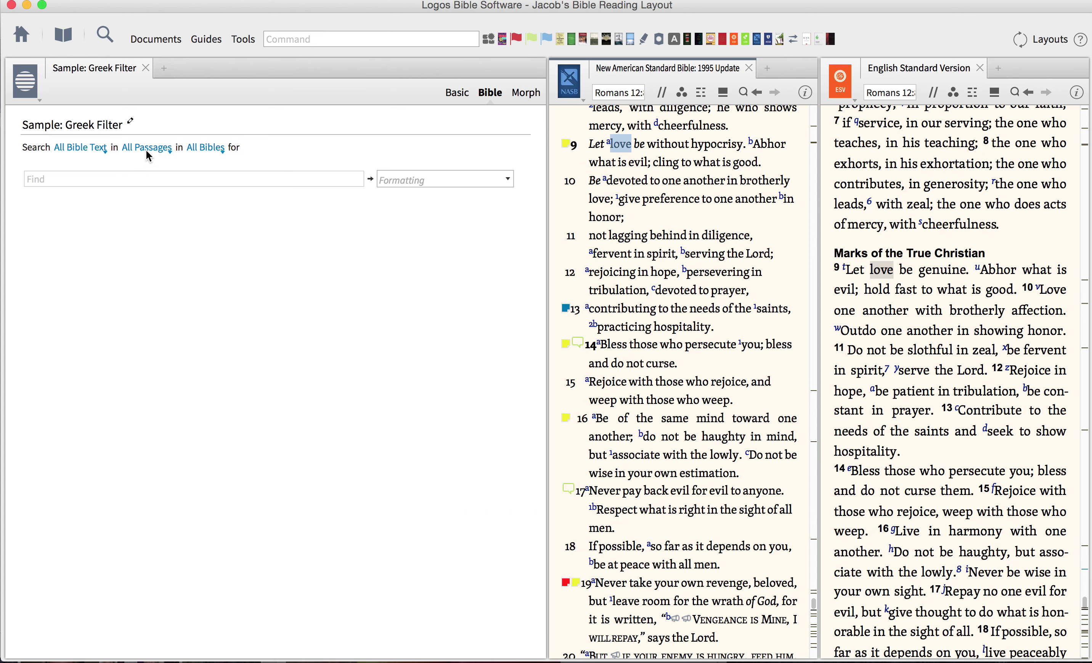
pyautogui.click(171, 184)
pyautogui.press('super+v')
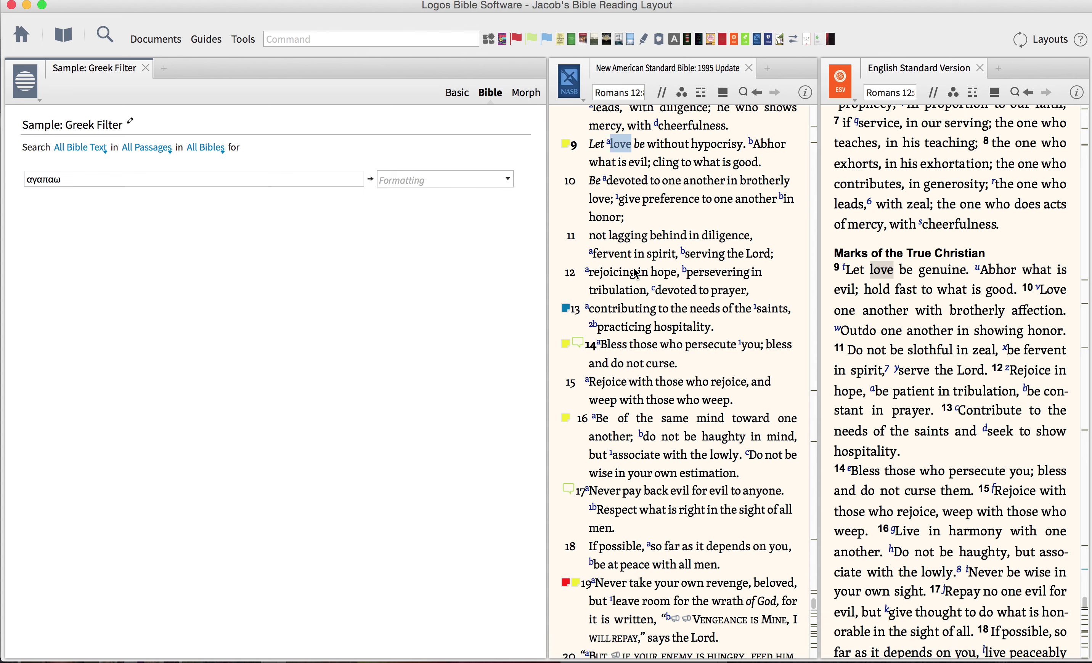
pyautogui.moveTo(258, 180); pyautogui.dragTo(121, 156)
pyautogui.press('BackSpace')
# - Search everything for the Greek root αγαπαω of 'love' in Romans 12:9
pyautogui.rightClick(624, 142)
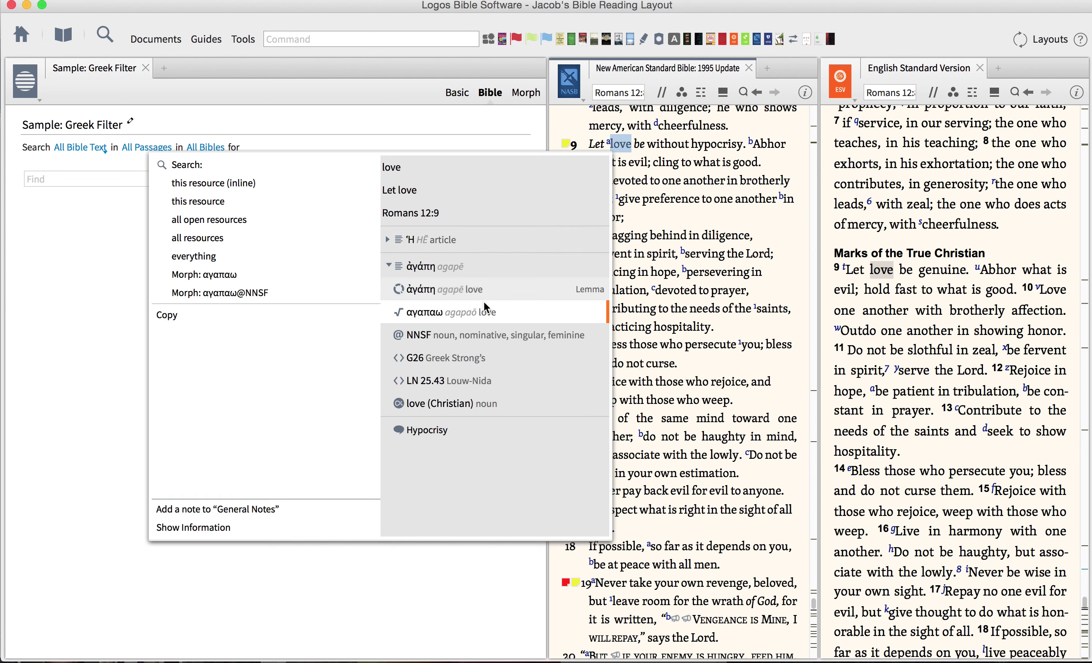
pyautogui.click(532, 292)
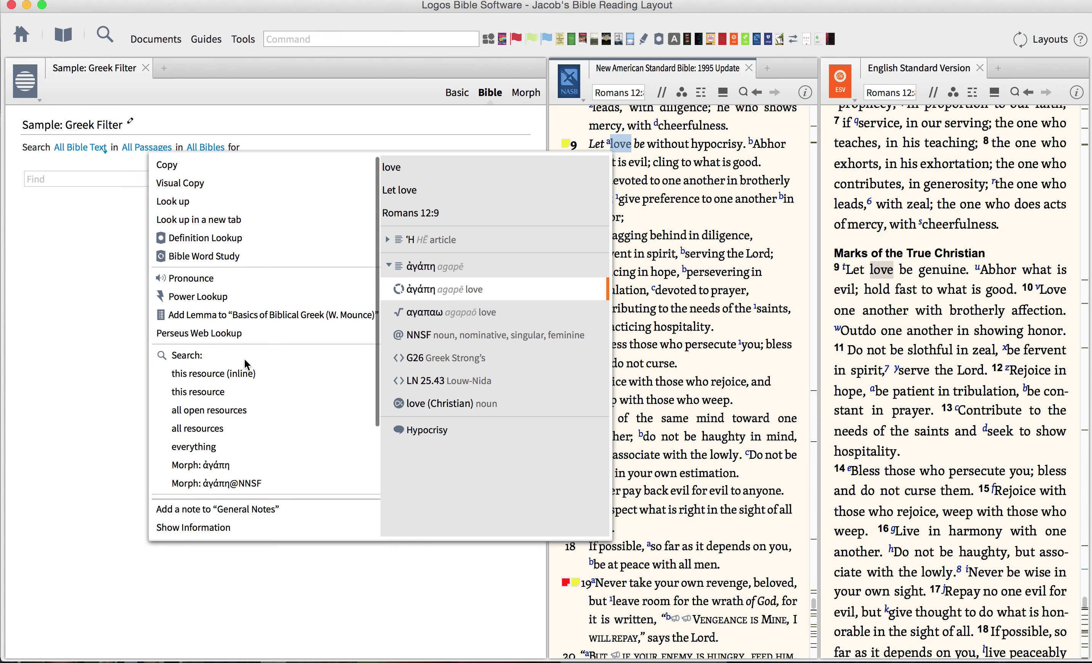
pyautogui.click(459, 310)
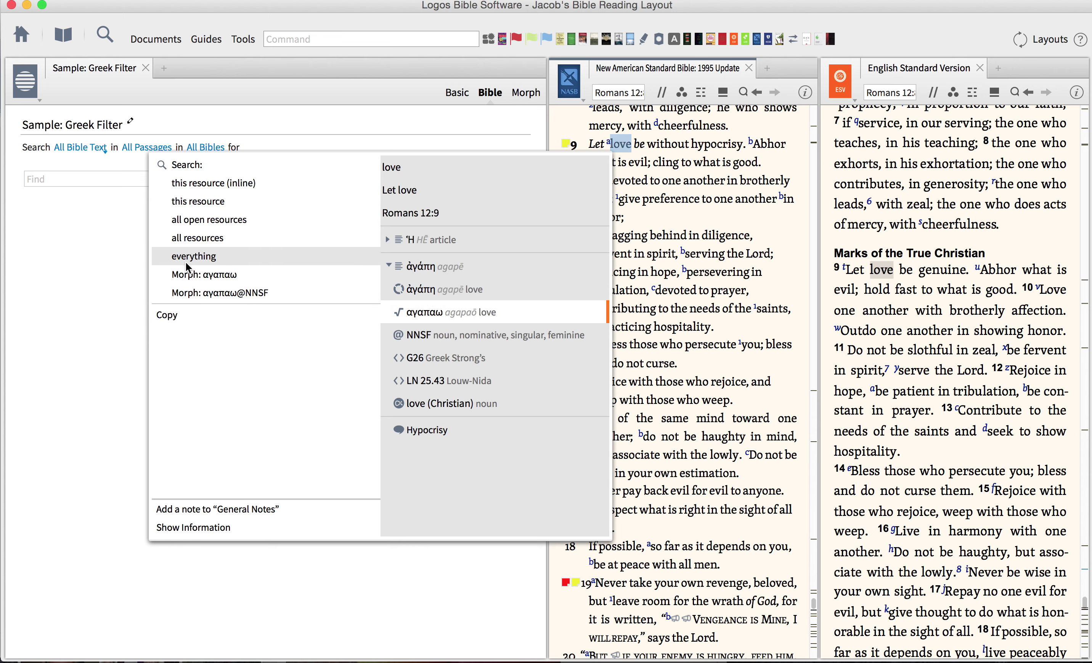
pyautogui.click(200, 201)
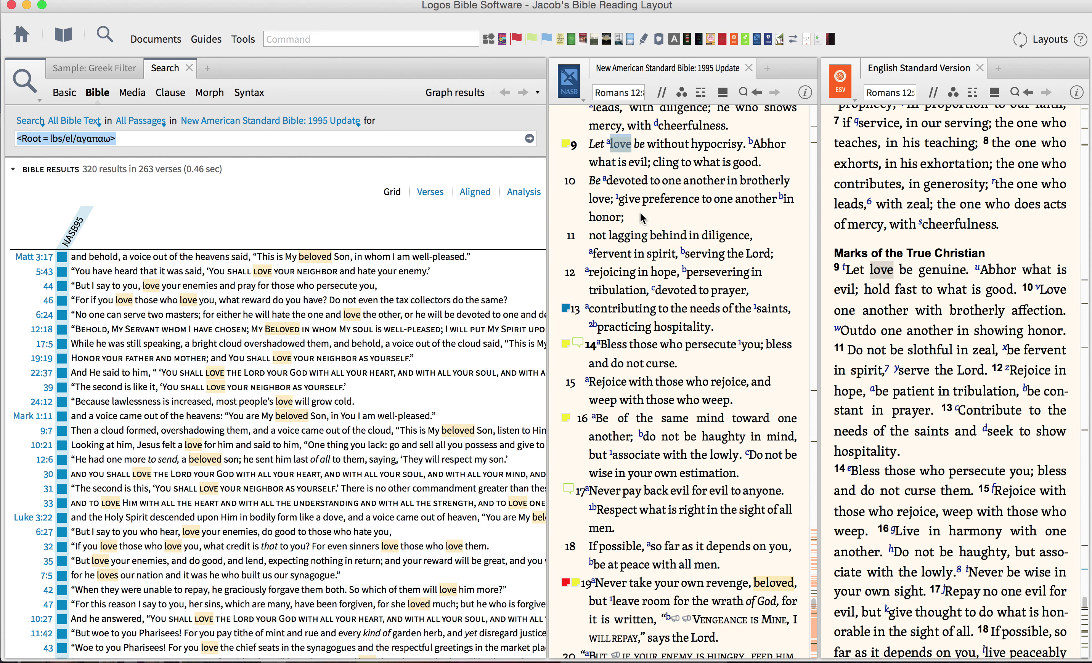
# - Rerun the root αγαπαω search in the NASB only, giving 320 results in 263 verses
pyautogui.rightClick(621, 146)
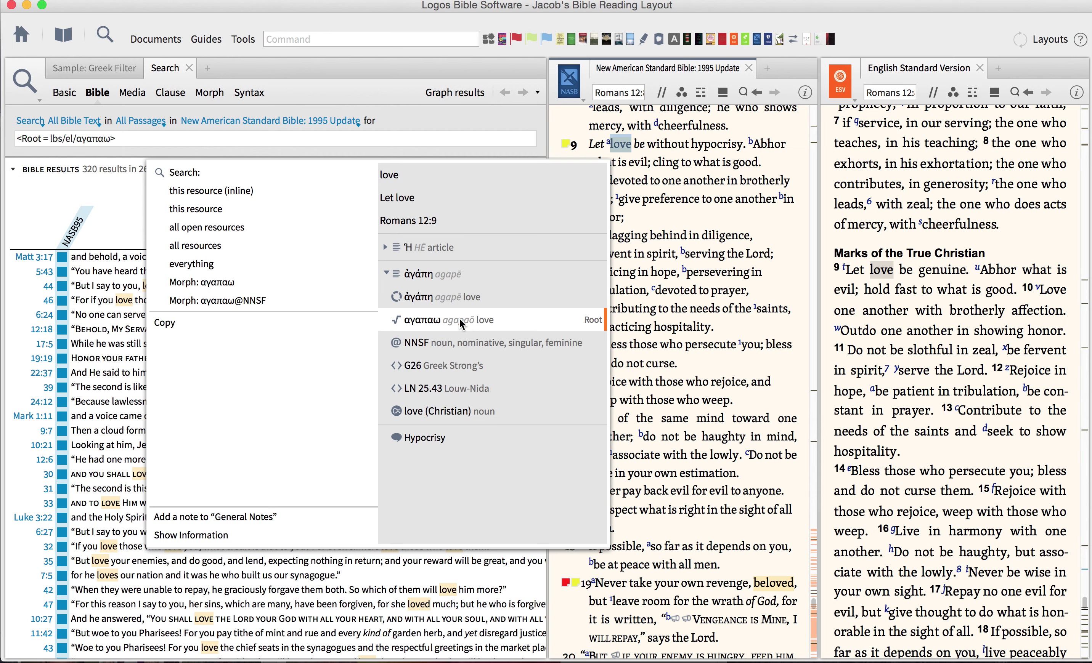
pyautogui.click(218, 210)
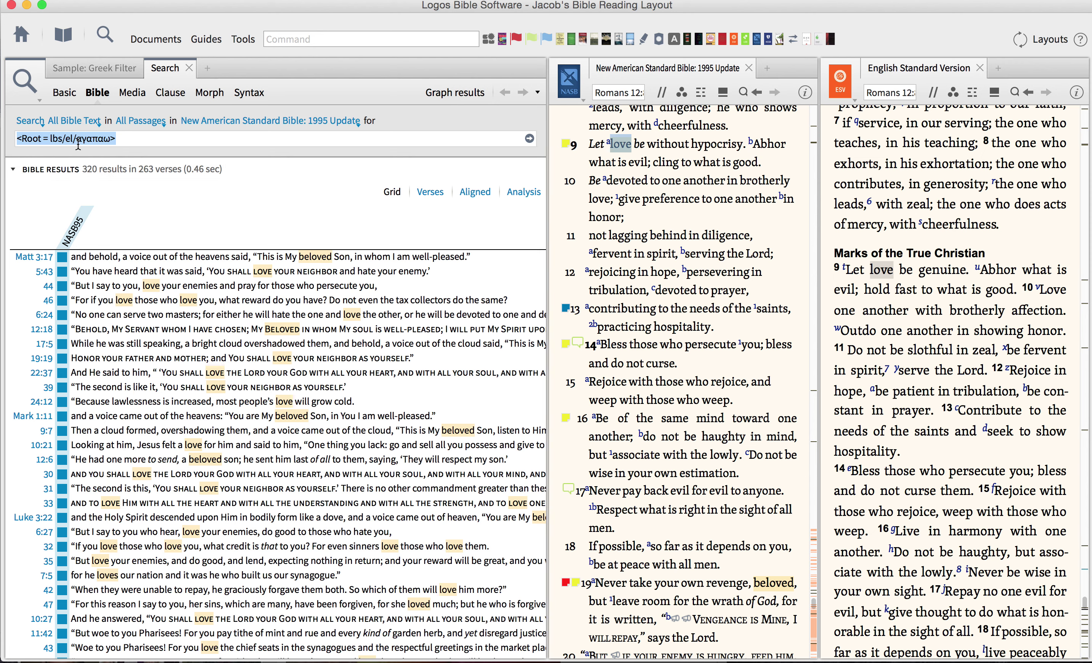
# - Close the search results and paste the <Root = lbs/el/αγαπαω> query into the filter's Find box
pyautogui.click(189, 68)
pyautogui.click(137, 180)
pyautogui.press('super+v')
# - Give the αγαπαω root rule the heart-style 'love' formatting
pyautogui.click(442, 179)
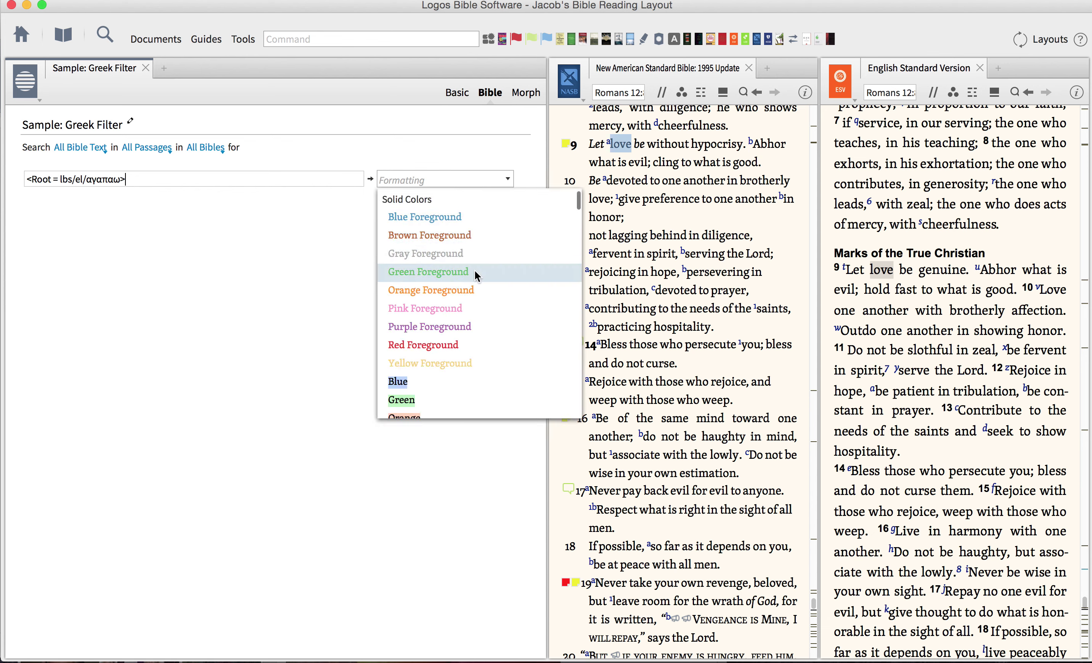
pyautogui.scroll(-10, 476, 273)
pyautogui.scroll(-15, 477, 276)
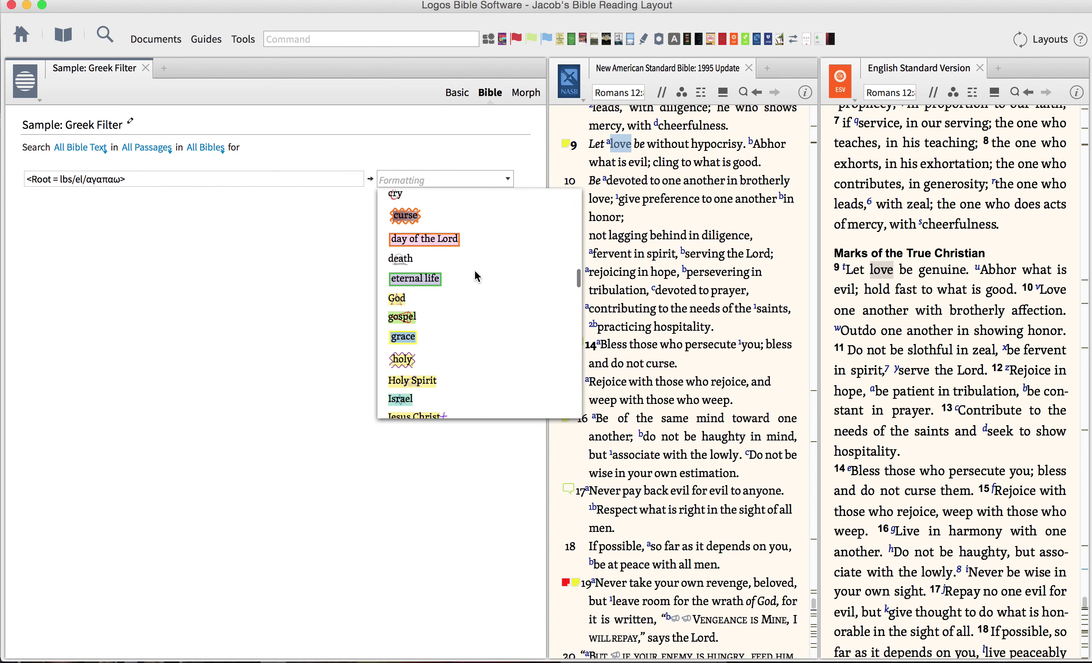
pyautogui.scroll(-15, 477, 275)
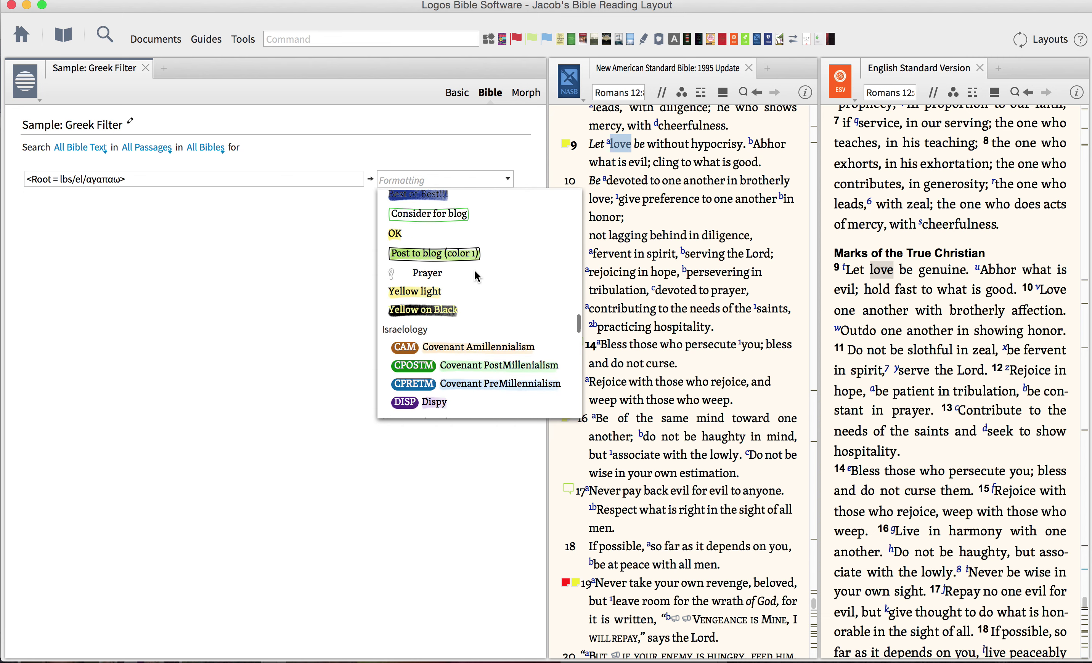
pyautogui.scroll(-15, 478, 276)
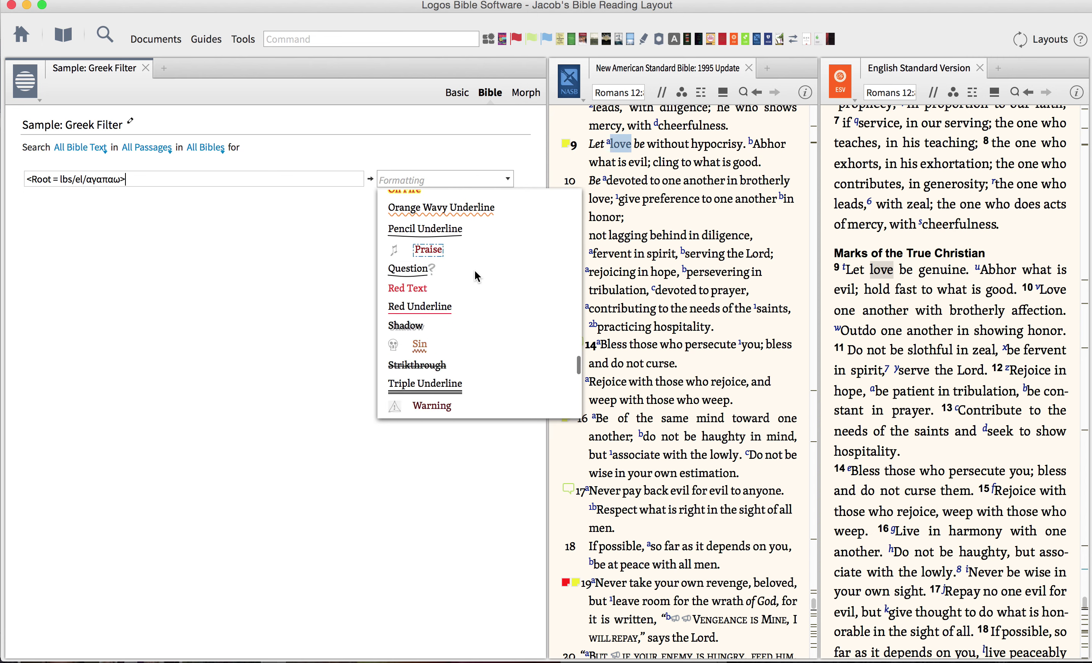
pyautogui.scroll(-15, 477, 275)
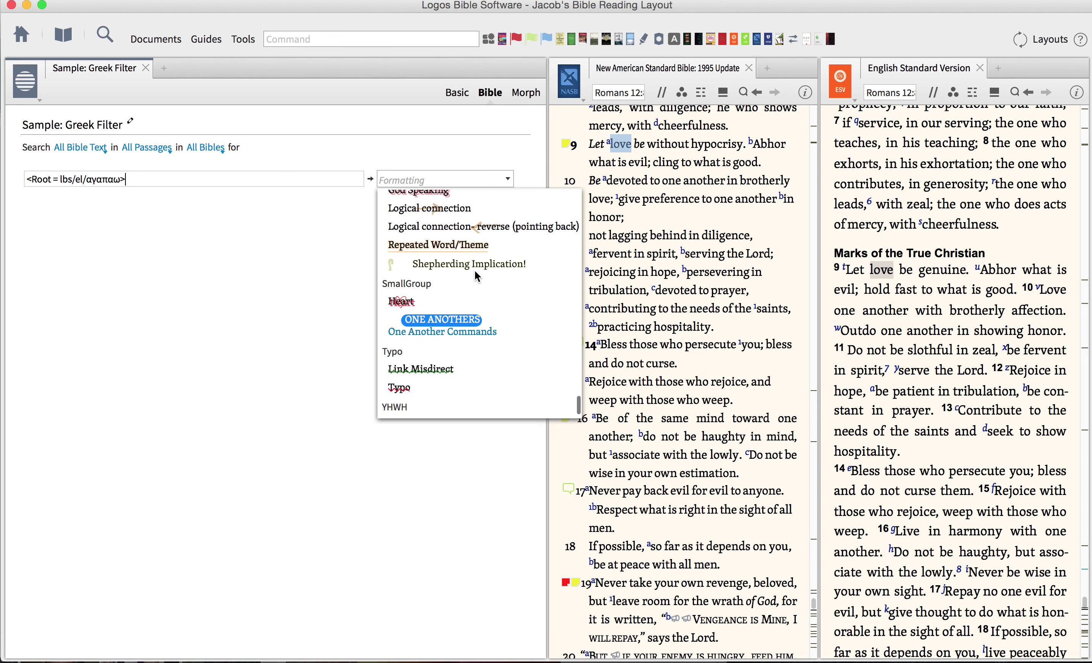
pyautogui.scroll(5, 478, 275)
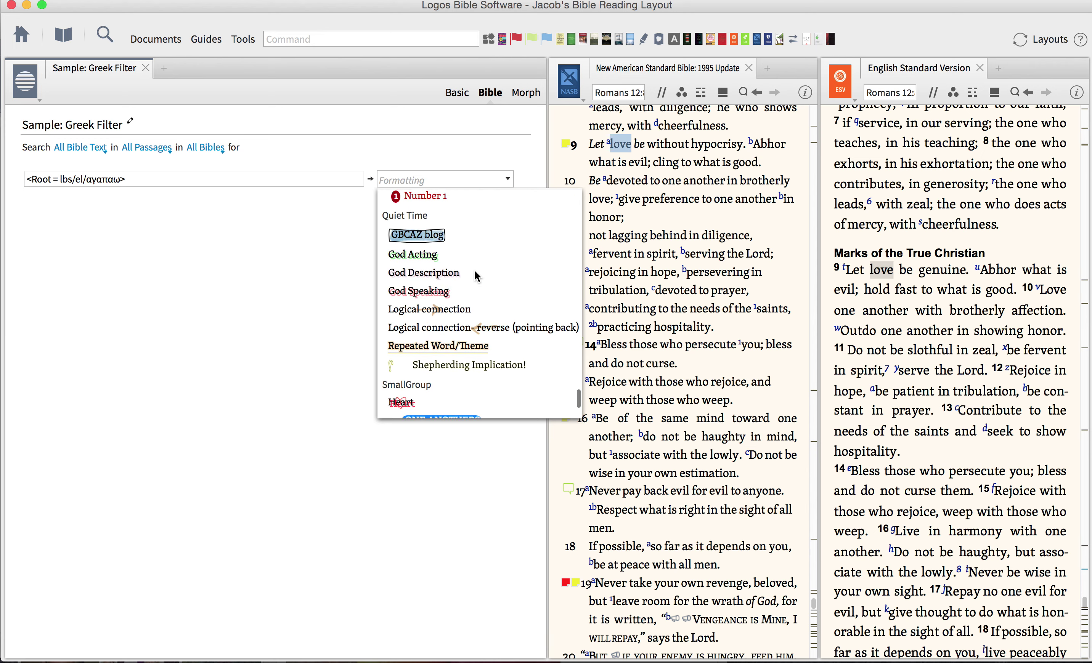
pyautogui.scroll(15, 477, 276)
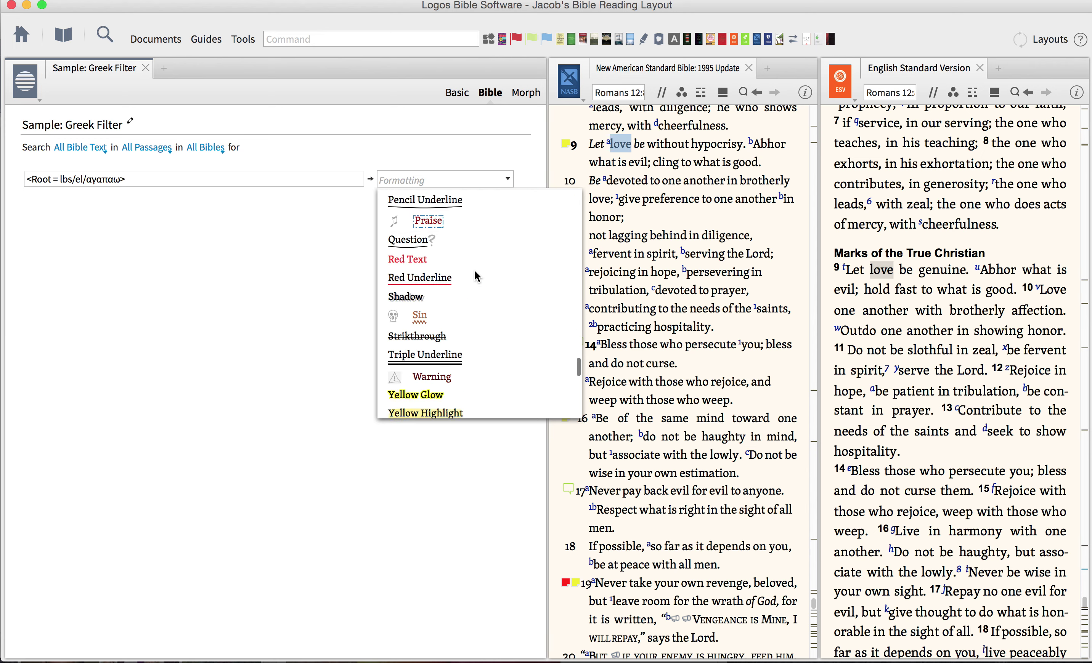
pyautogui.scroll(15, 477, 275)
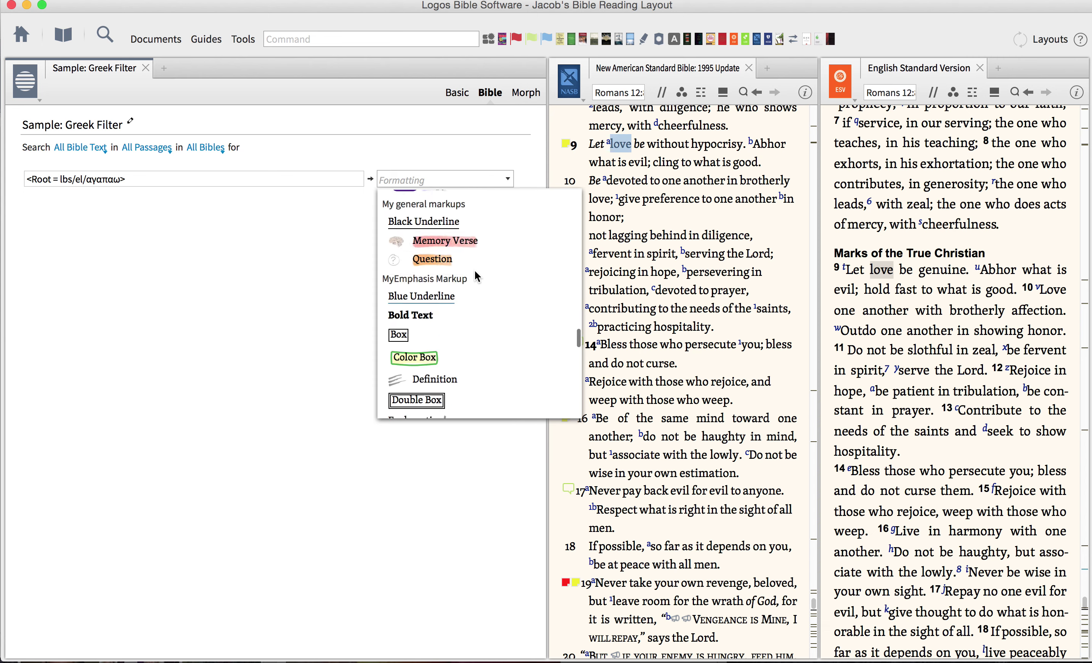
pyautogui.scroll(15, 477, 275)
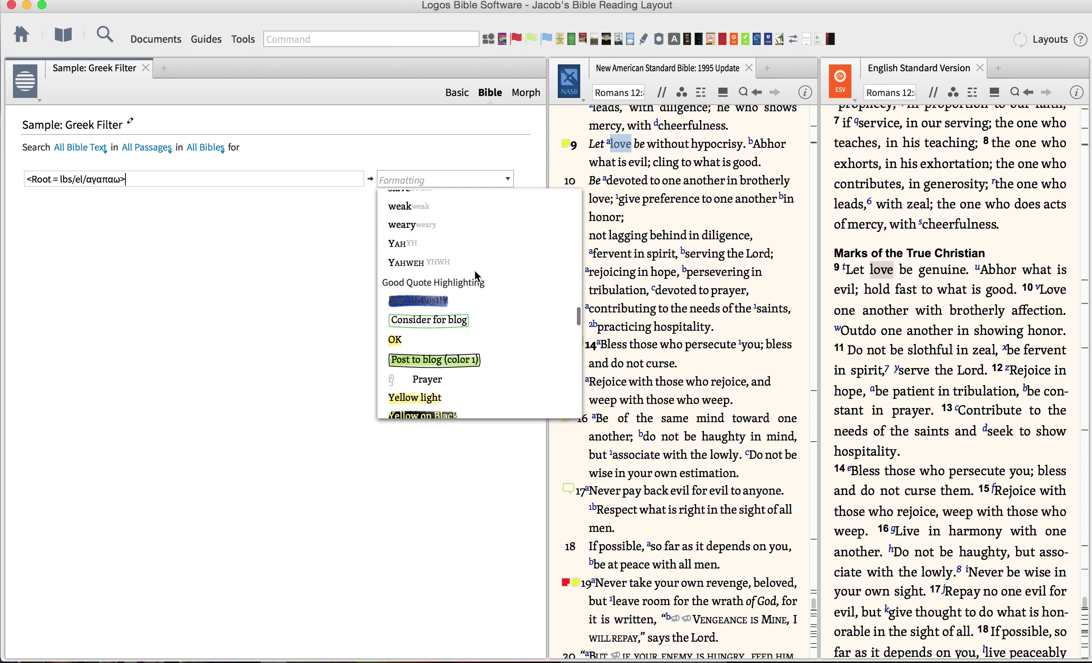
pyautogui.scroll(15, 477, 276)
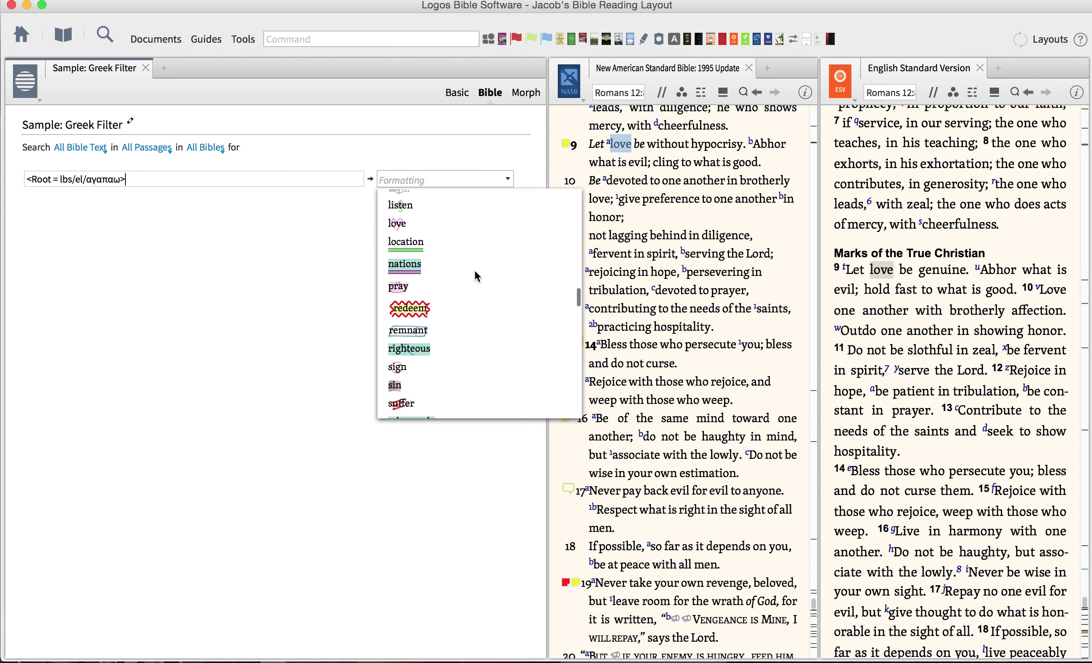
pyautogui.scroll(3, 477, 275)
pyautogui.click(415, 269)
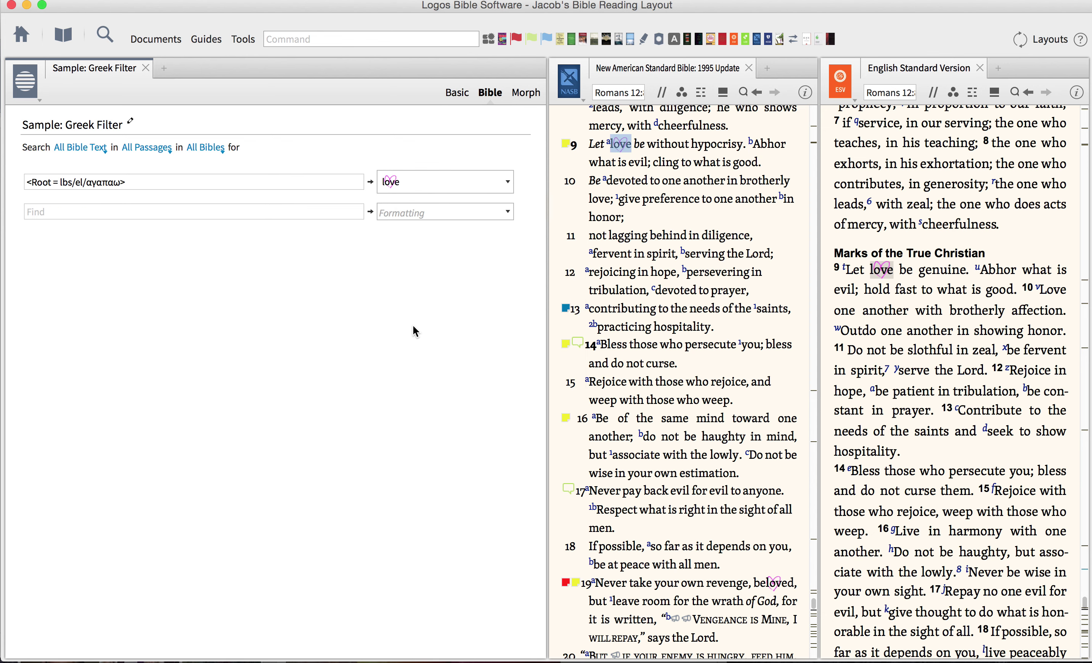
pyautogui.click(812, 267)
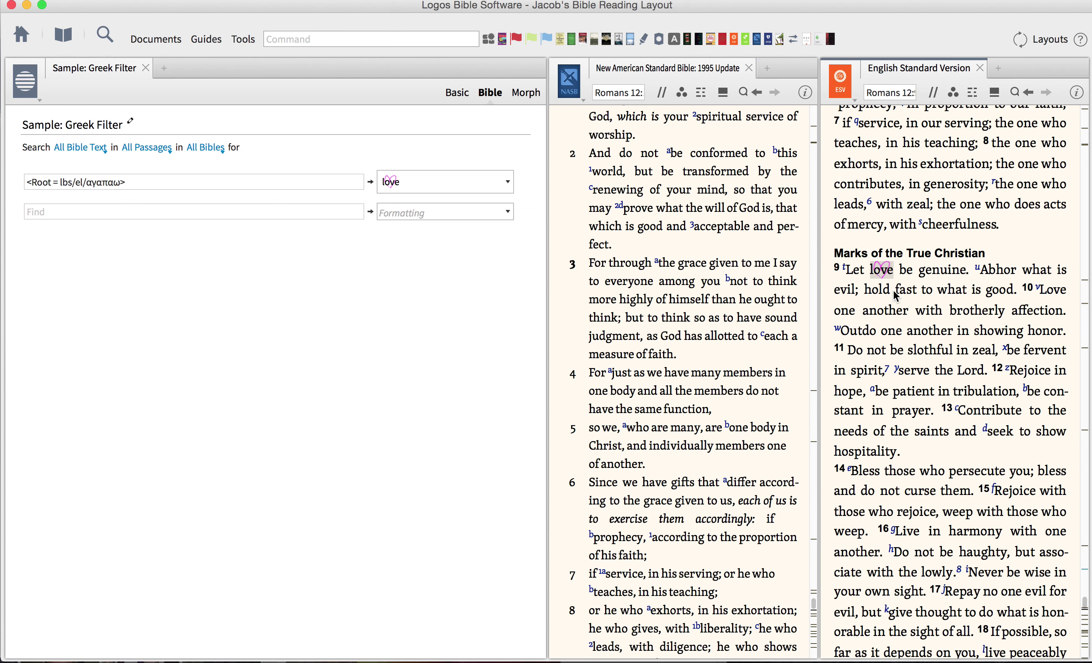
pyautogui.moveTo(874, 280)
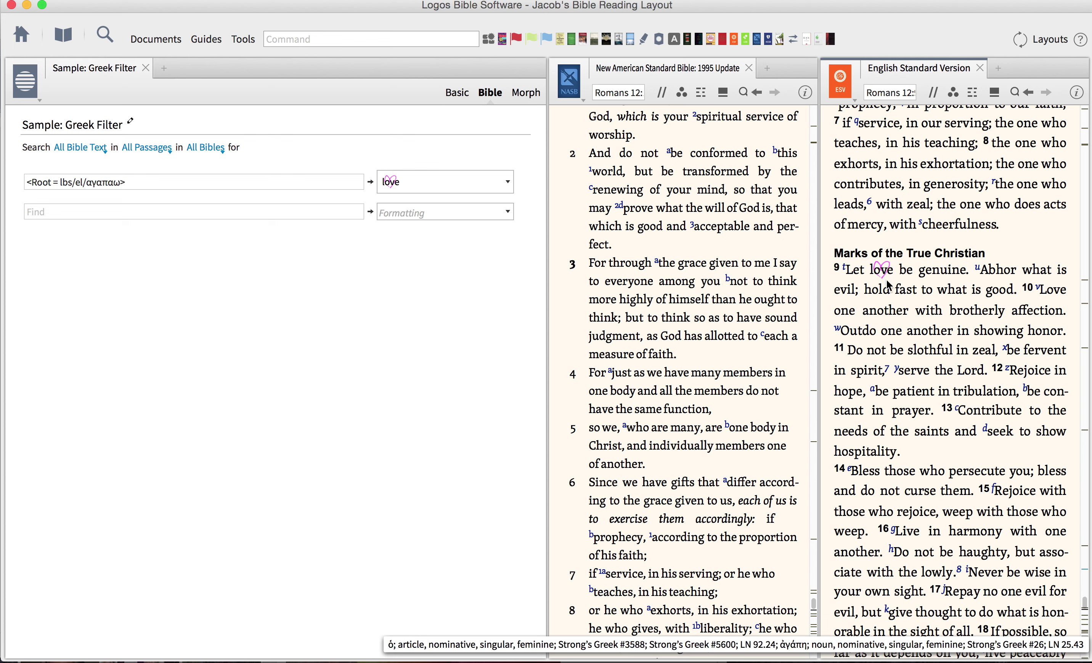
pyautogui.click(624, 94)
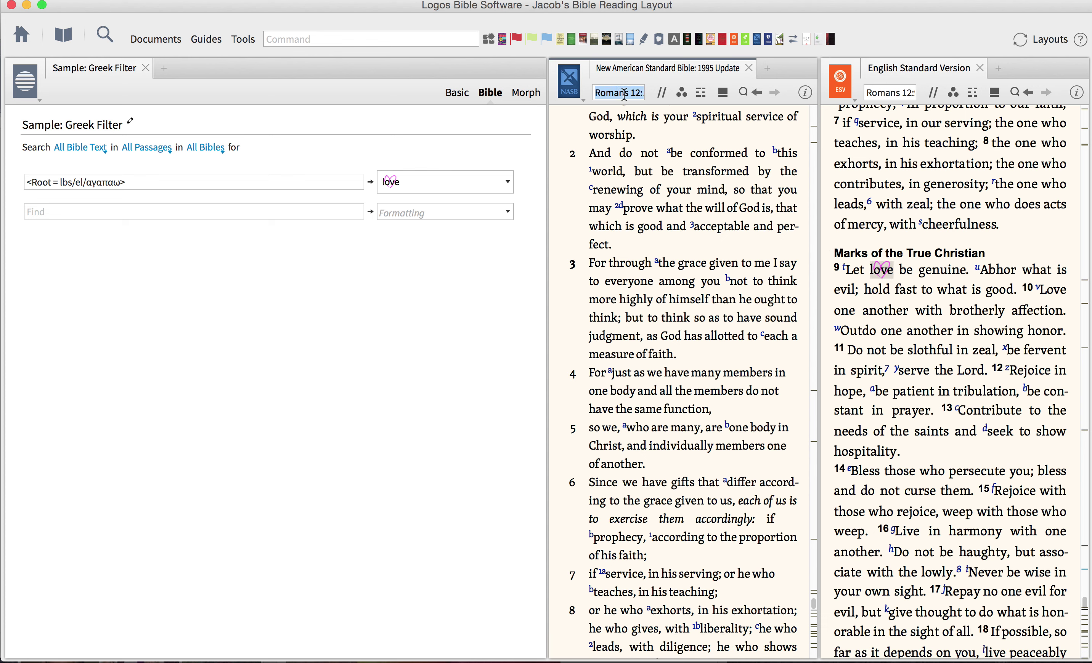
pyautogui.click(887, 254)
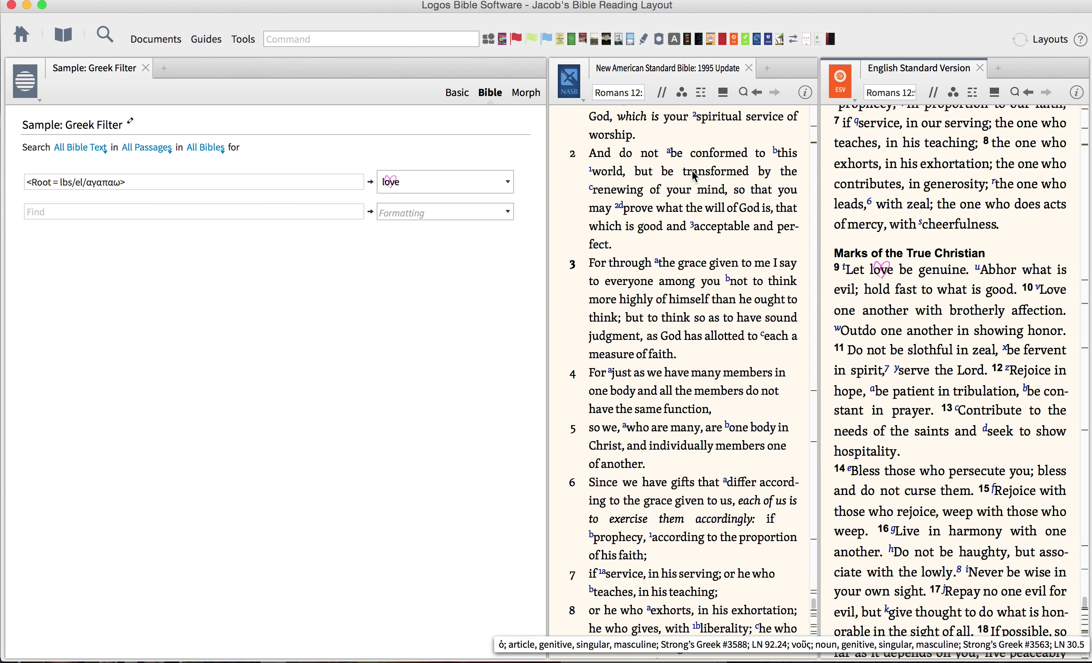
pyautogui.scroll(3, 643, 154)
pyautogui.scroll(5, 643, 153)
pyautogui.scroll(-3, 643, 153)
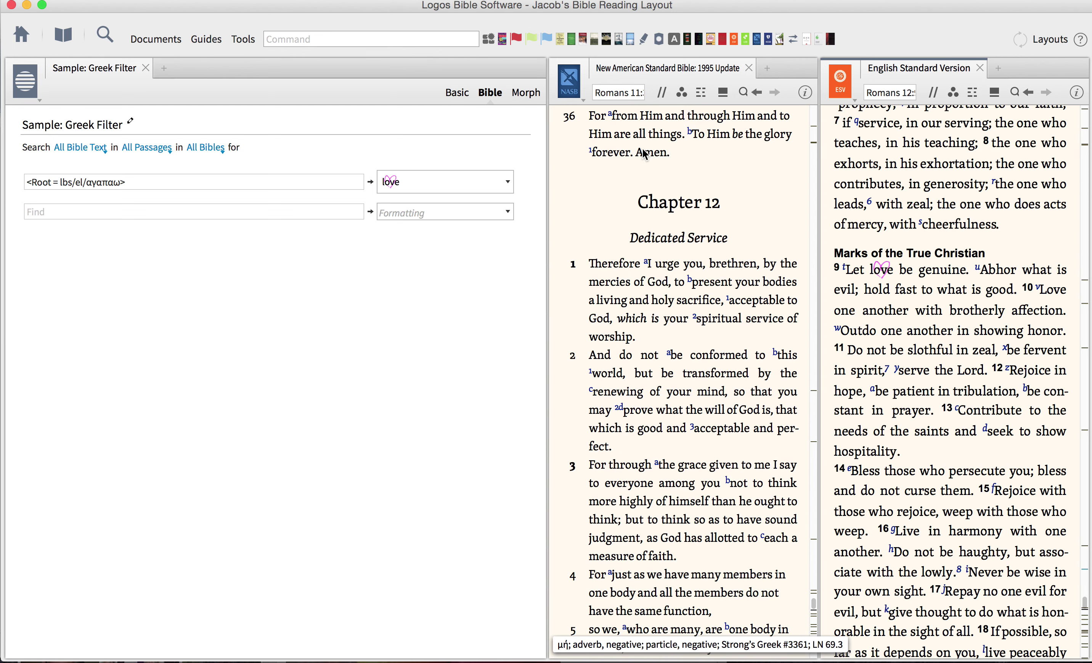
pyautogui.scroll(-10, 643, 152)
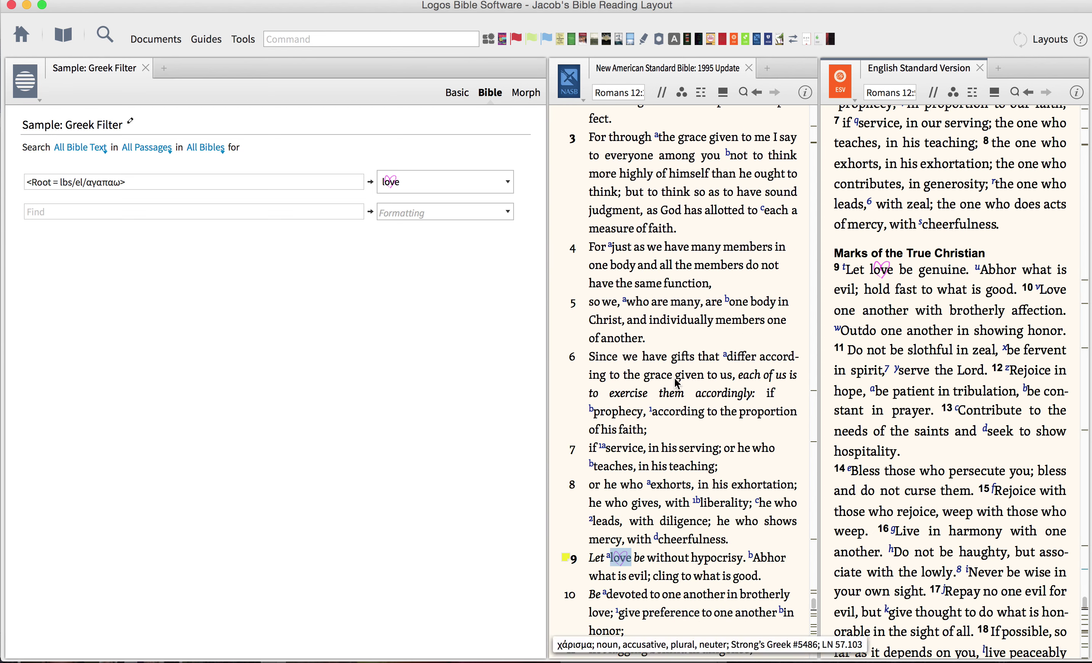
pyautogui.scroll(-4, 694, 419)
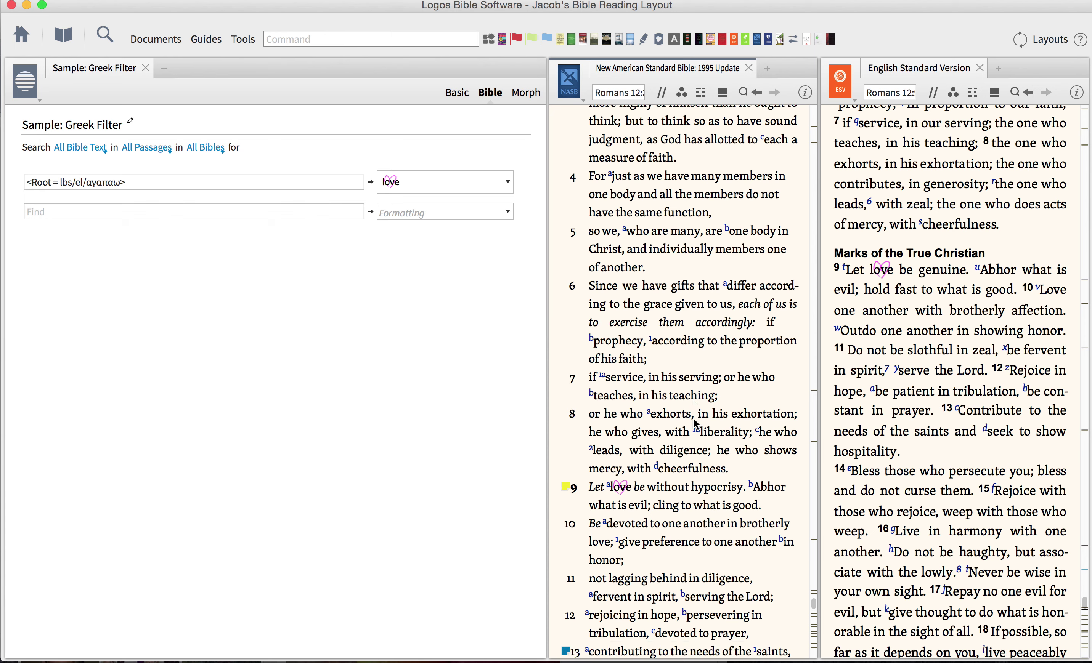
pyautogui.scroll(-3, 694, 422)
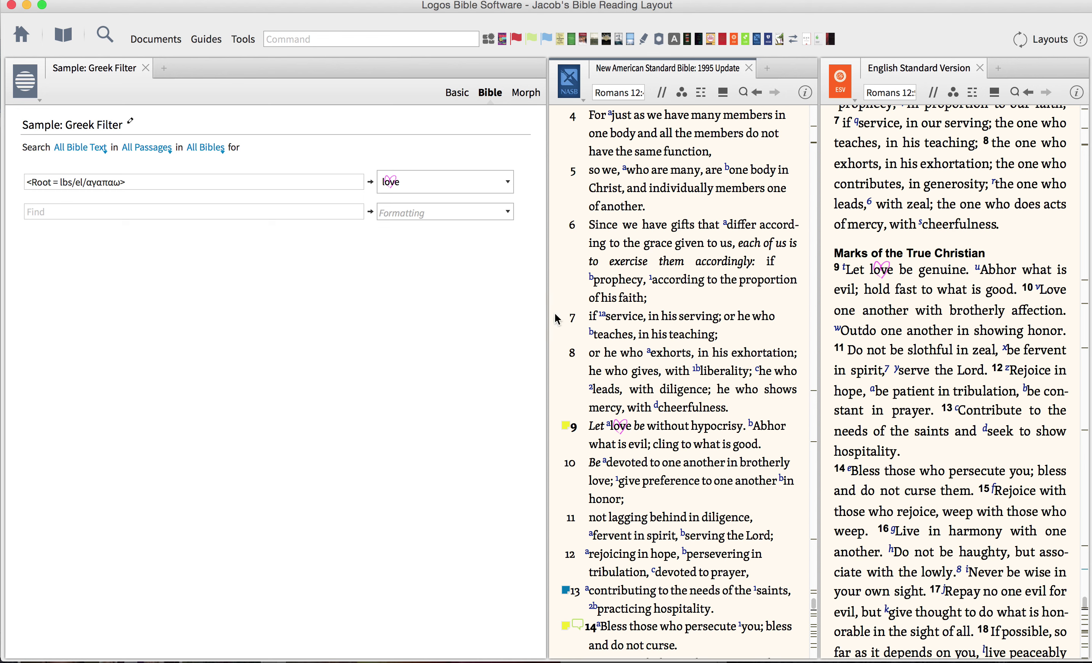
pyautogui.moveTo(623, 434)
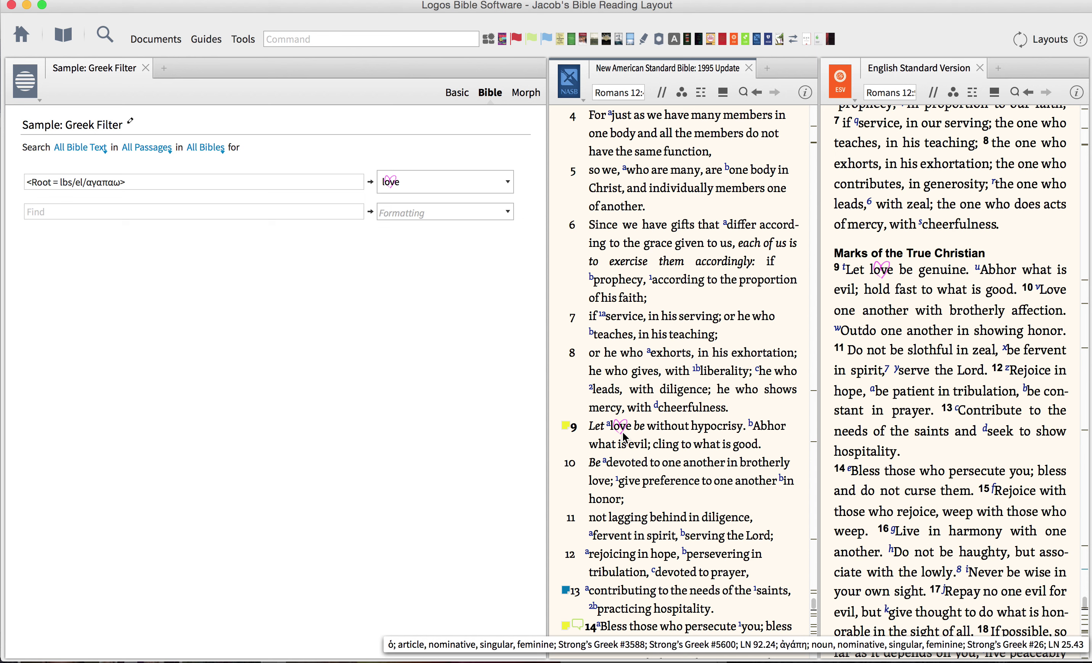
# - Clear the love root search expression from the filter row
pyautogui.click(226, 177)
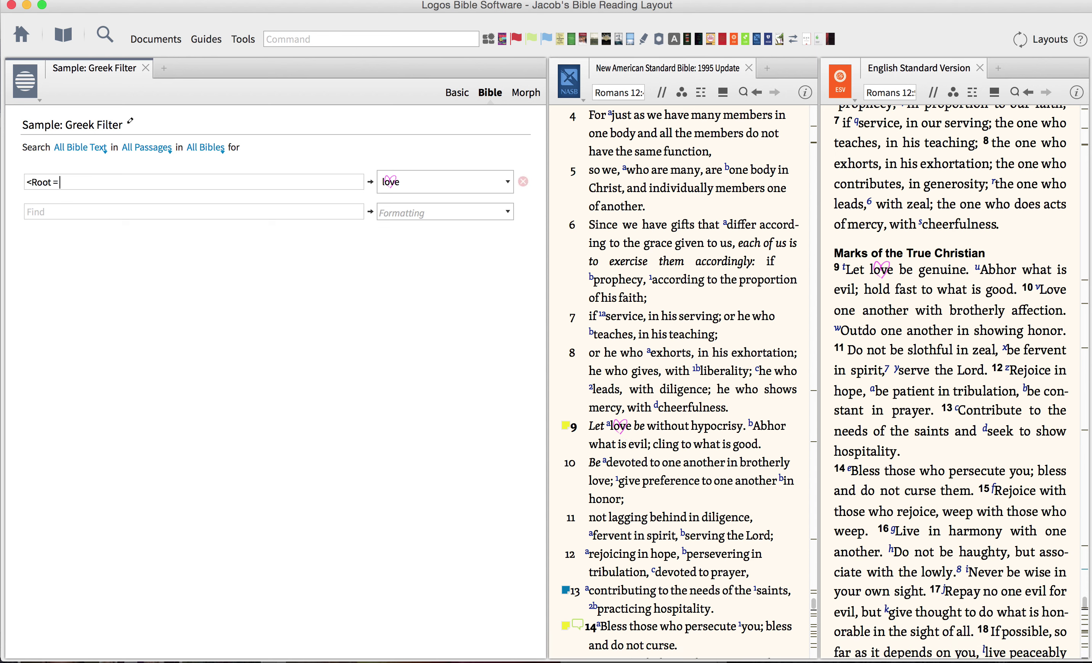
pyautogui.press('BackSpace')
pyautogui.press('BackSpace')
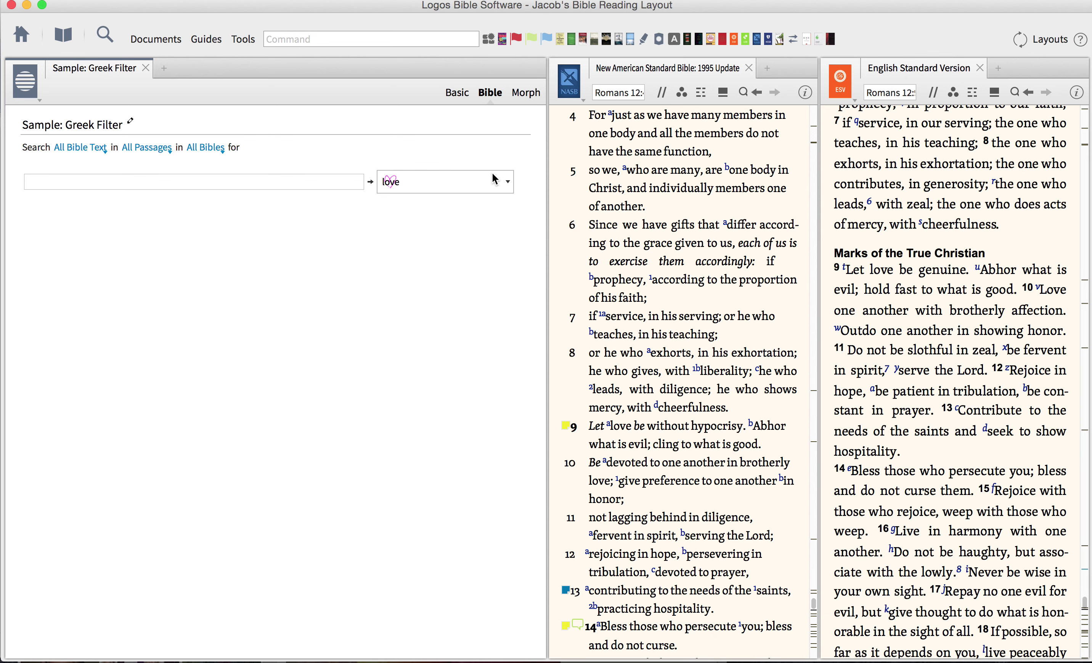
pyautogui.click(492, 176)
pyautogui.click(530, 191)
# - Switch the filter to Morph matching and view the morphology database list
pyautogui.click(526, 94)
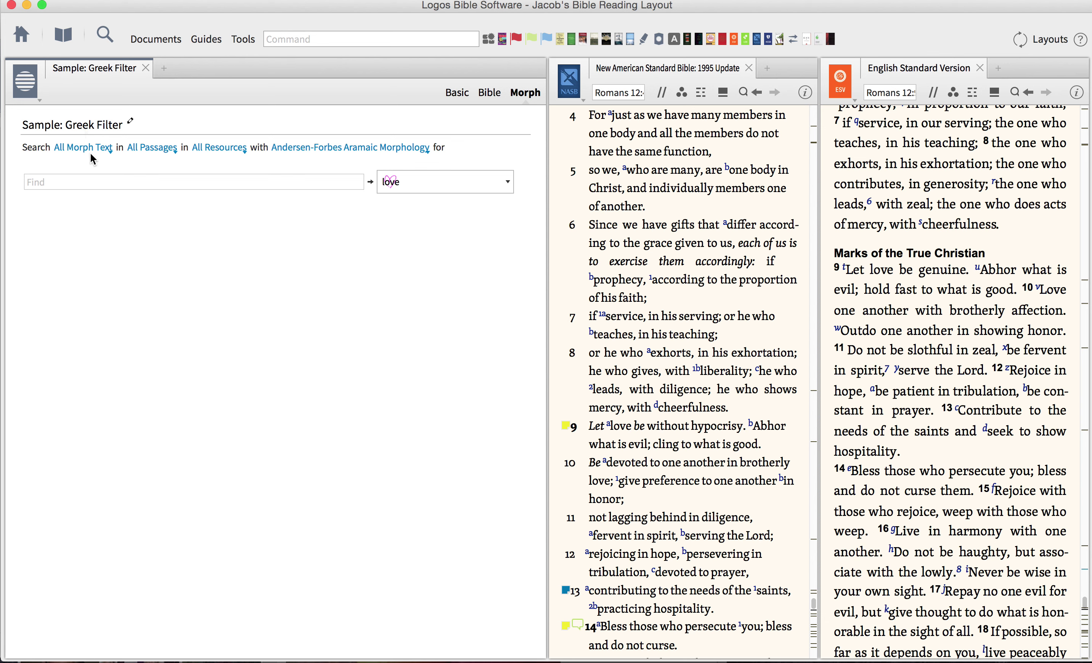
pyautogui.click(325, 148)
pyautogui.click(104, 292)
# - Set the morphology source to Logos Greek Morphology, leaving the range at All Passages
pyautogui.click(343, 146)
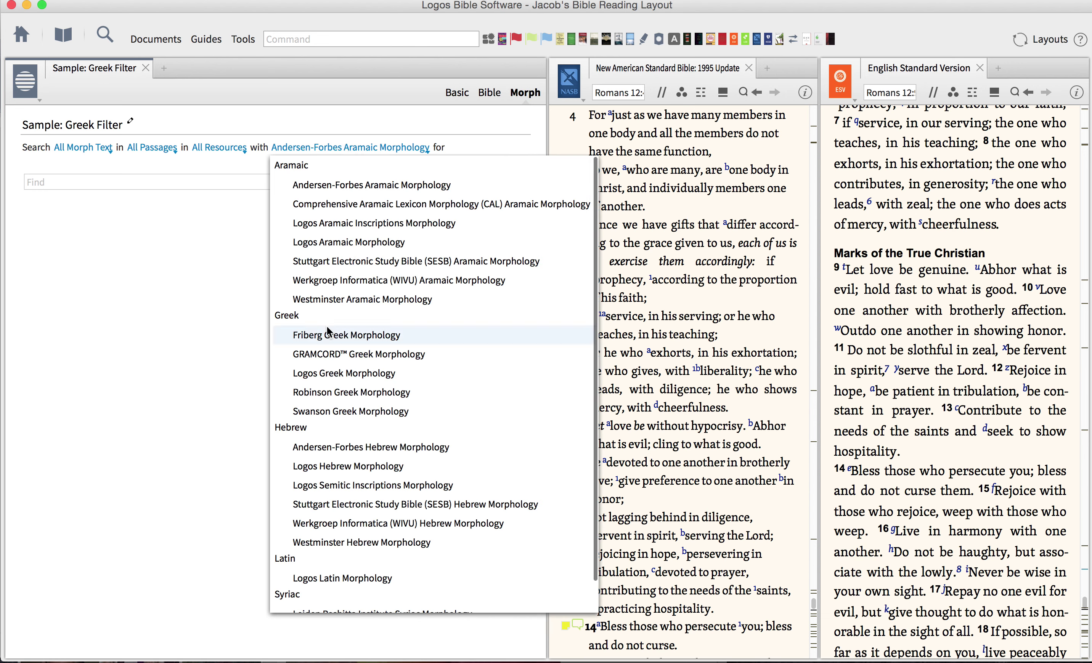
pyautogui.click(330, 381)
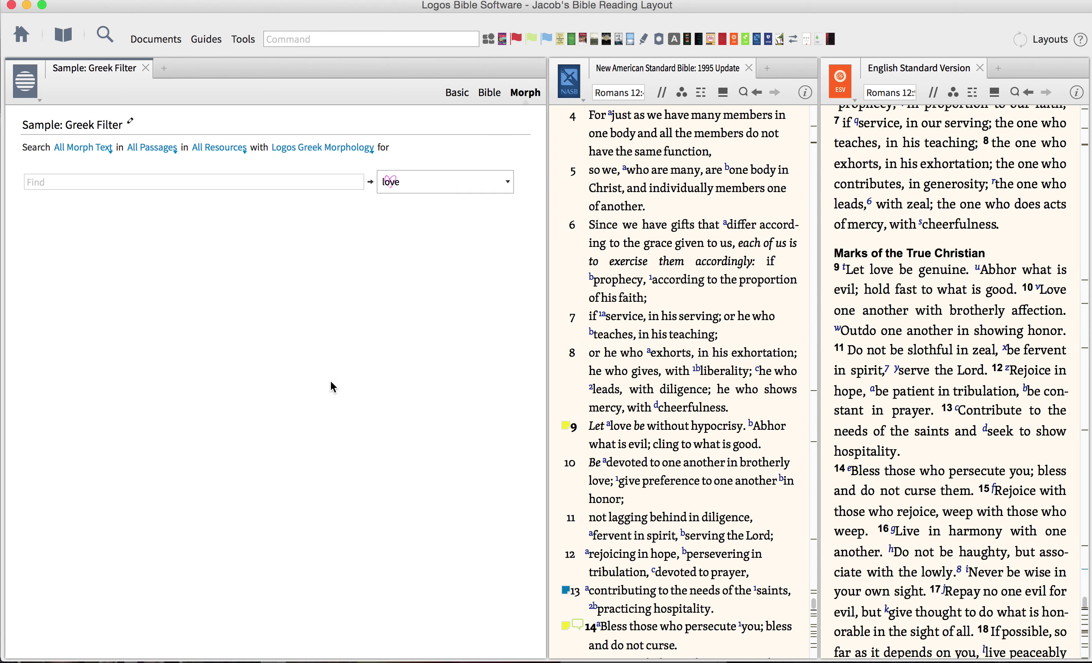
pyautogui.click(119, 177)
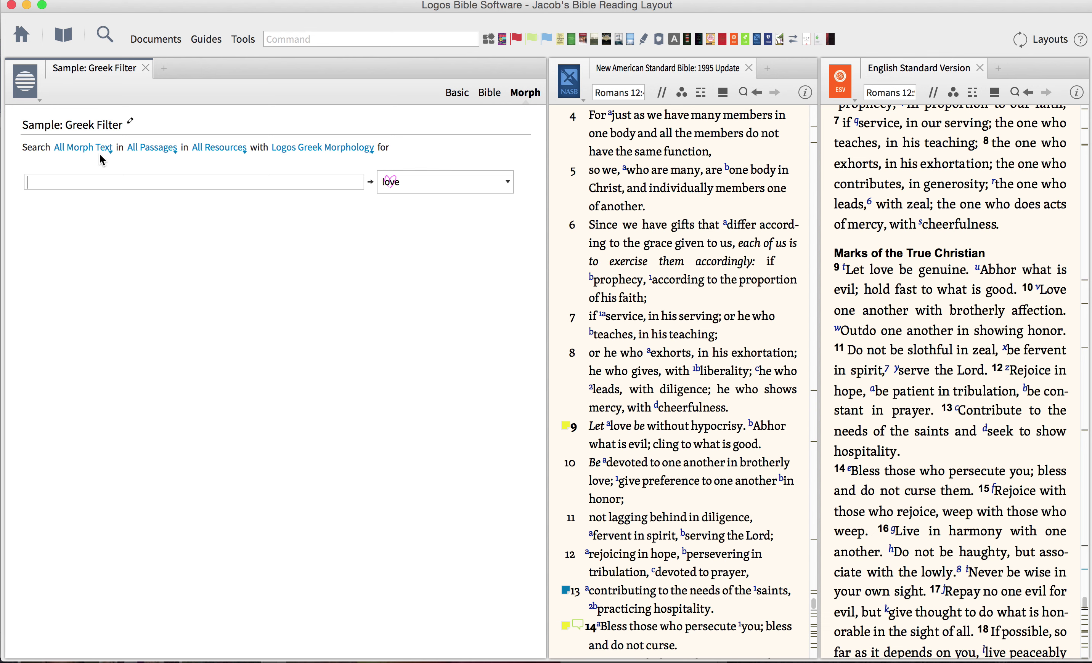
pyautogui.click(155, 148)
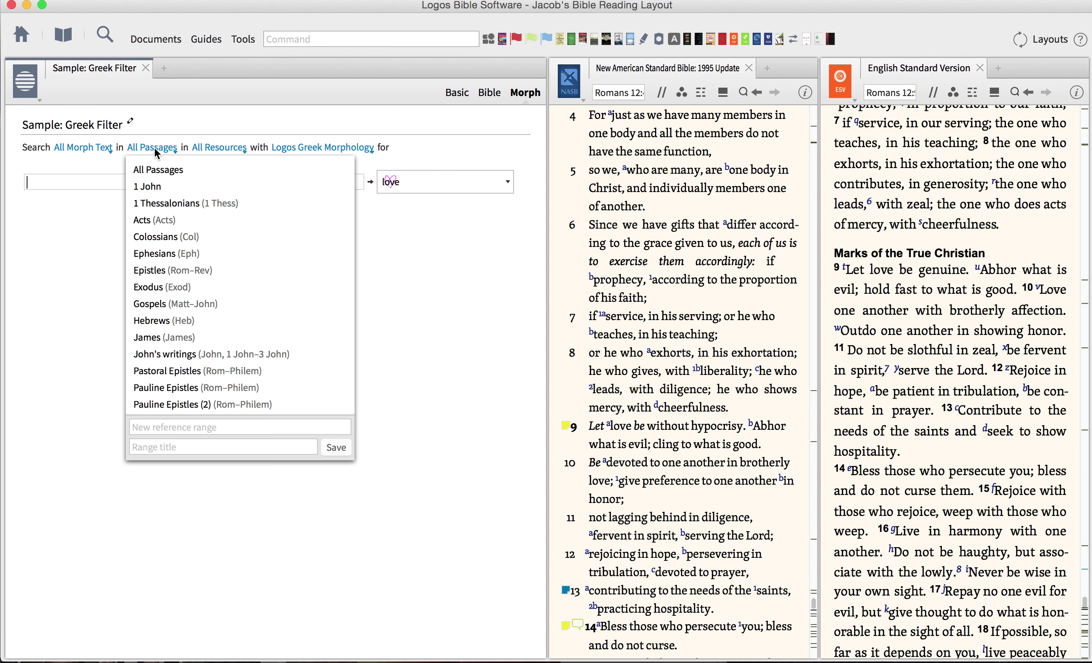
pyautogui.click(67, 212)
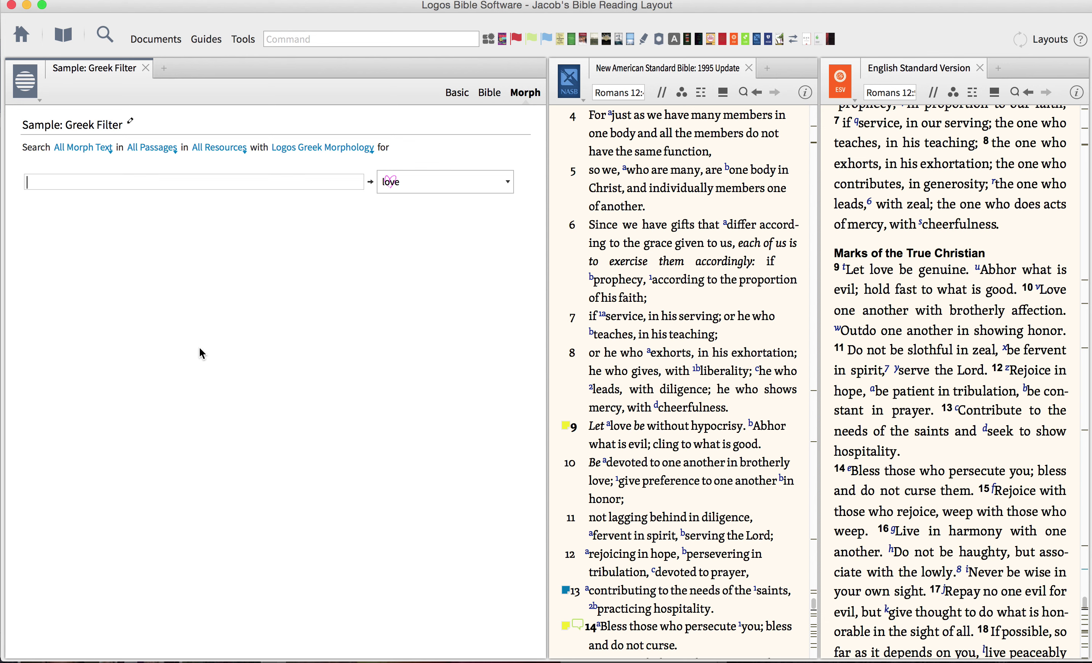
# - Enter the imperative-verb query @V??M in the first row and open its formatting choices
pyautogui.write('@')
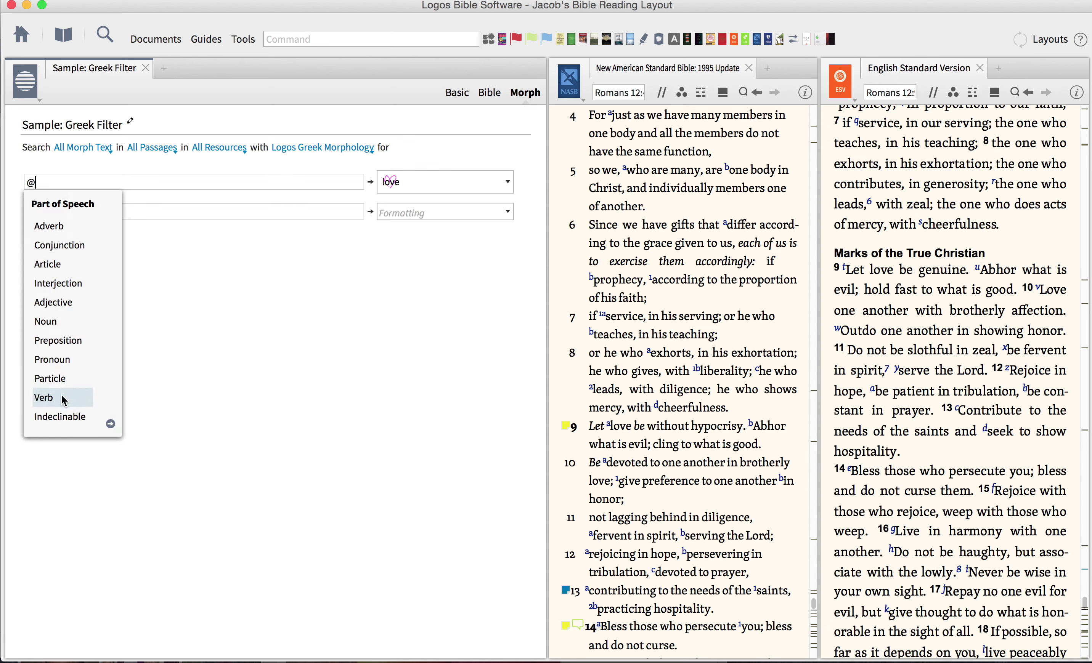
pyautogui.click(63, 399)
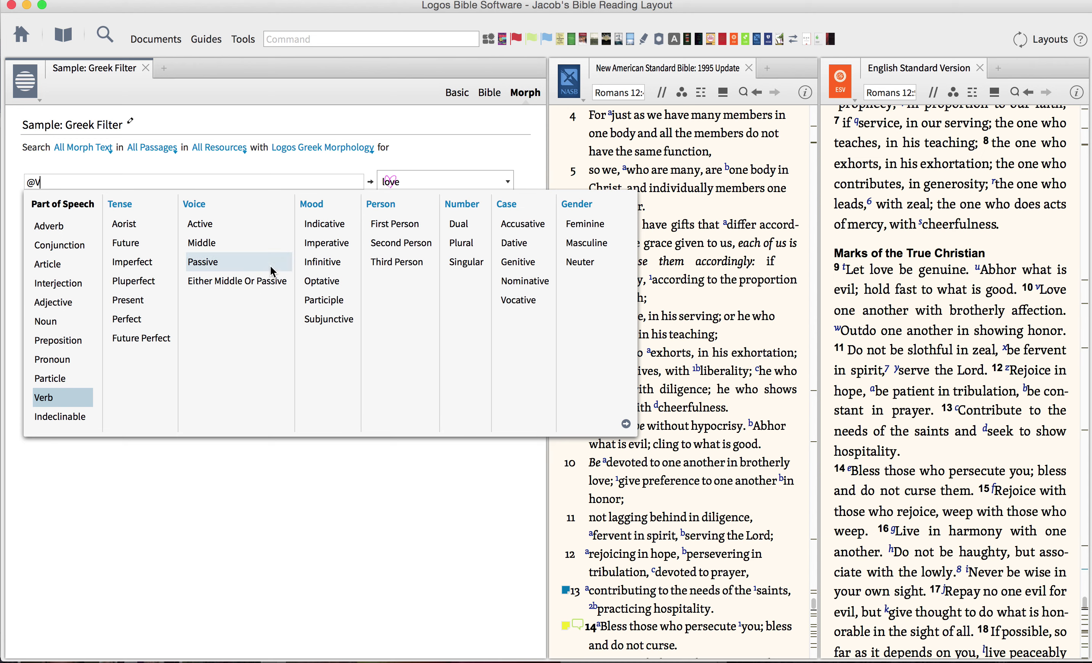
pyautogui.click(322, 245)
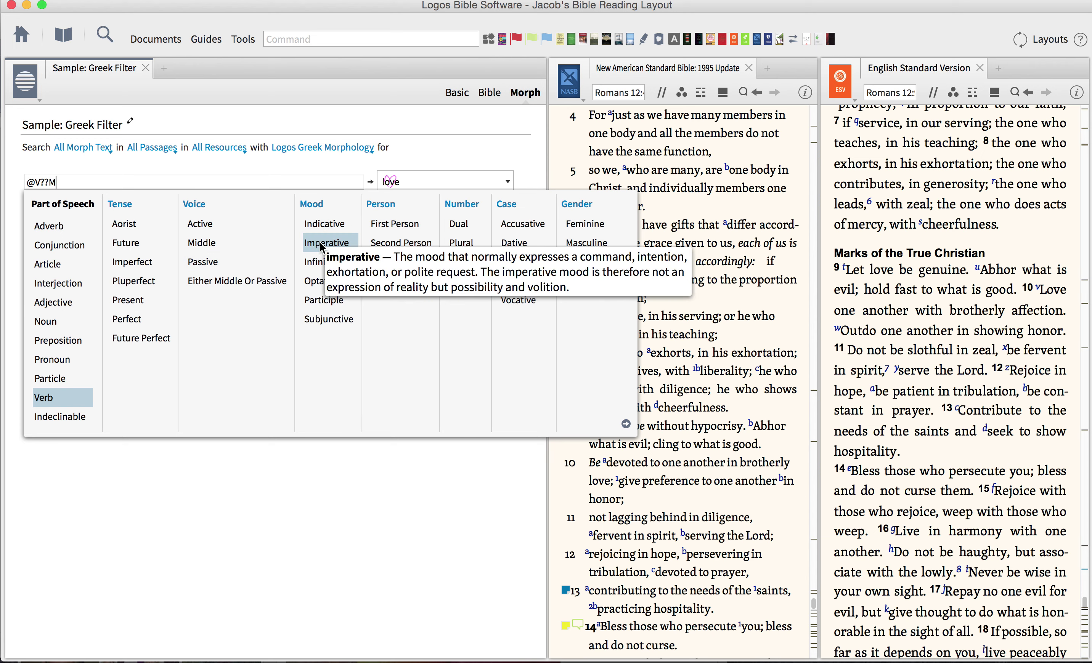
pyautogui.click(490, 184)
pyautogui.click(432, 278)
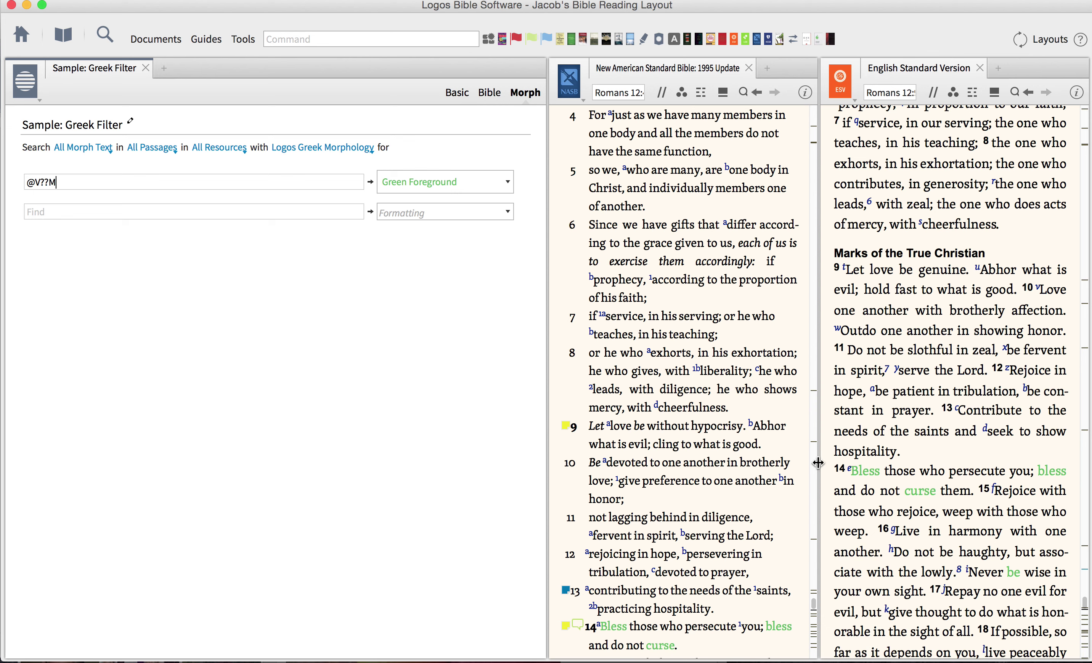
pyautogui.scroll(-5, 689, 437)
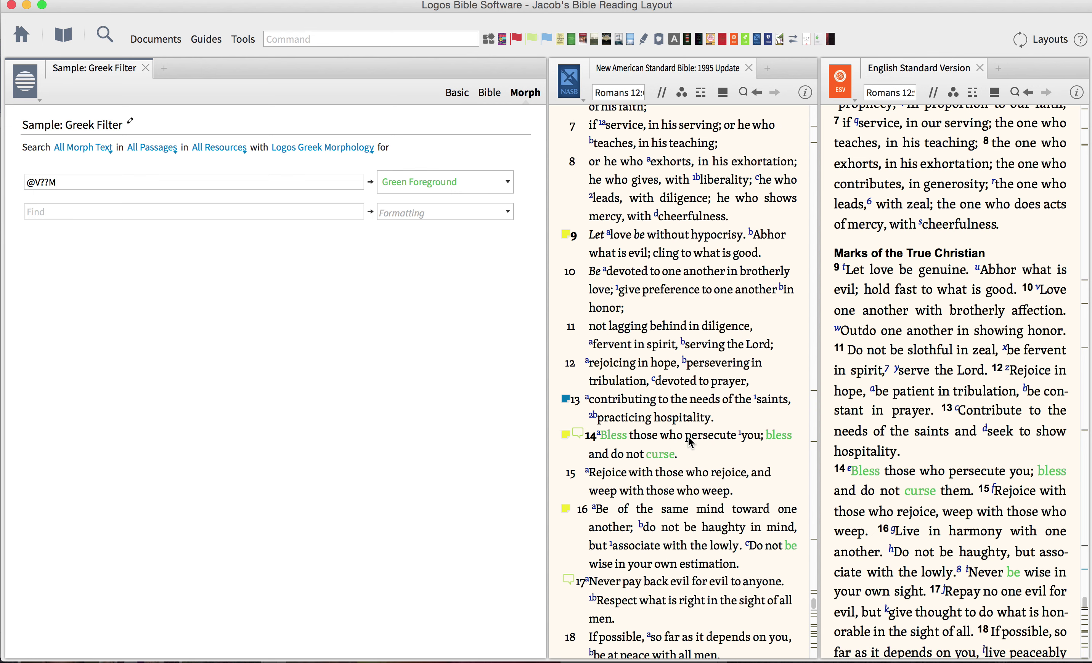
pyautogui.scroll(-1, 689, 440)
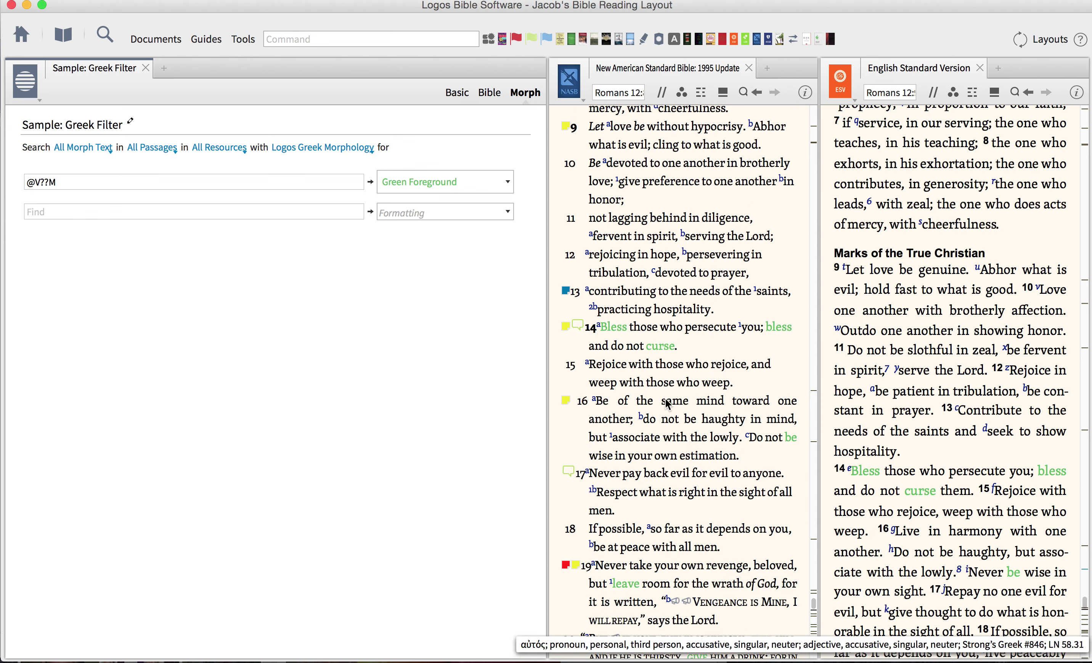
pyautogui.scroll(-1, 690, 442)
# - Enter the participle query @V??P (Verb, Participle) in the second filter row
pyautogui.click(218, 214)
pyautogui.write('@')
pyautogui.click(69, 428)
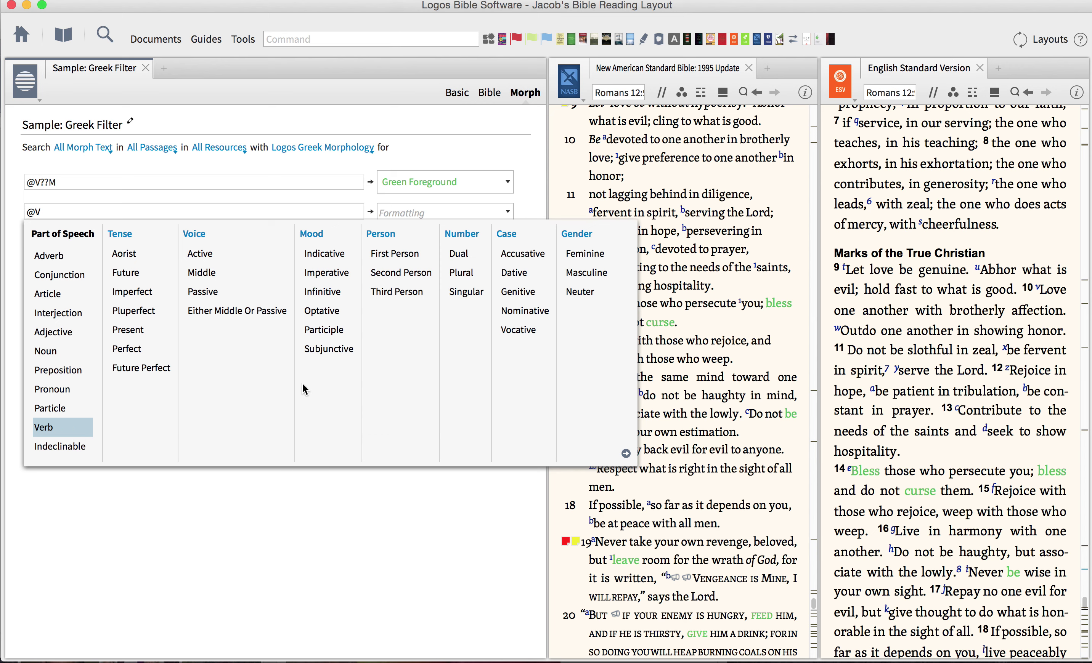
pyautogui.moveTo(335, 329)
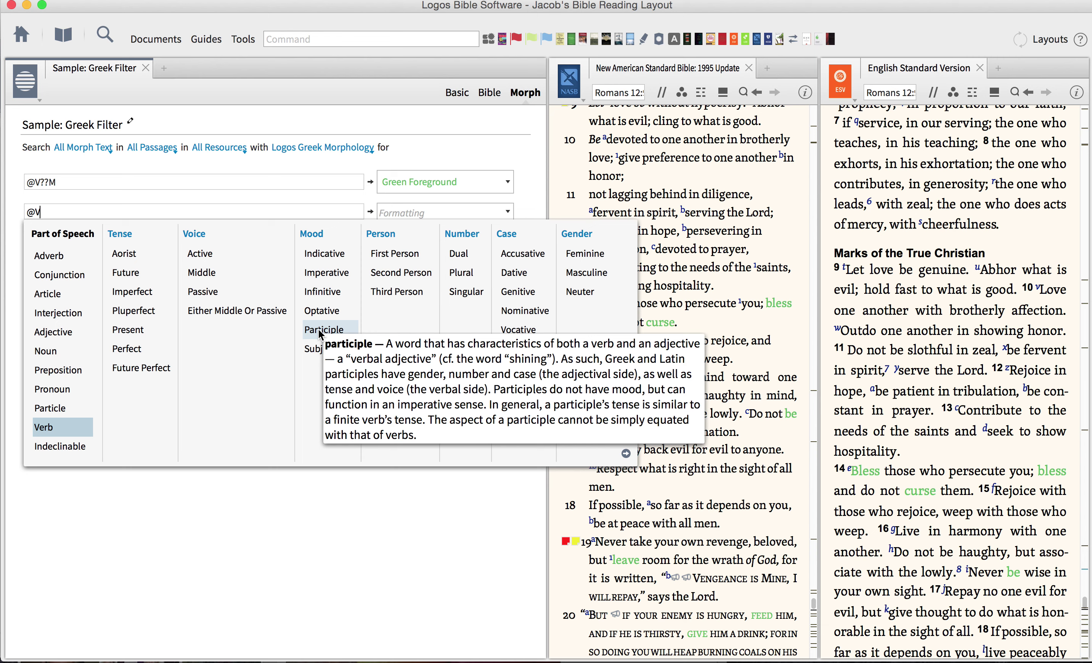
pyautogui.click(318, 330)
pyautogui.click(293, 495)
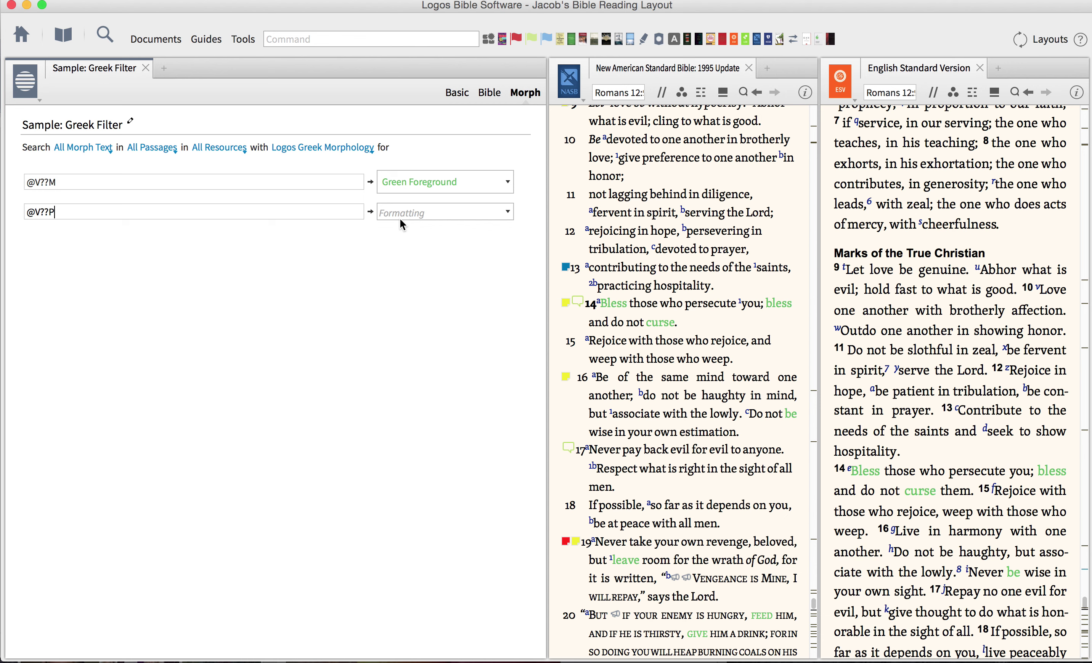
# - Give the participle rule Gray Foreground and check the coloured words in the passage
pyautogui.click(411, 212)
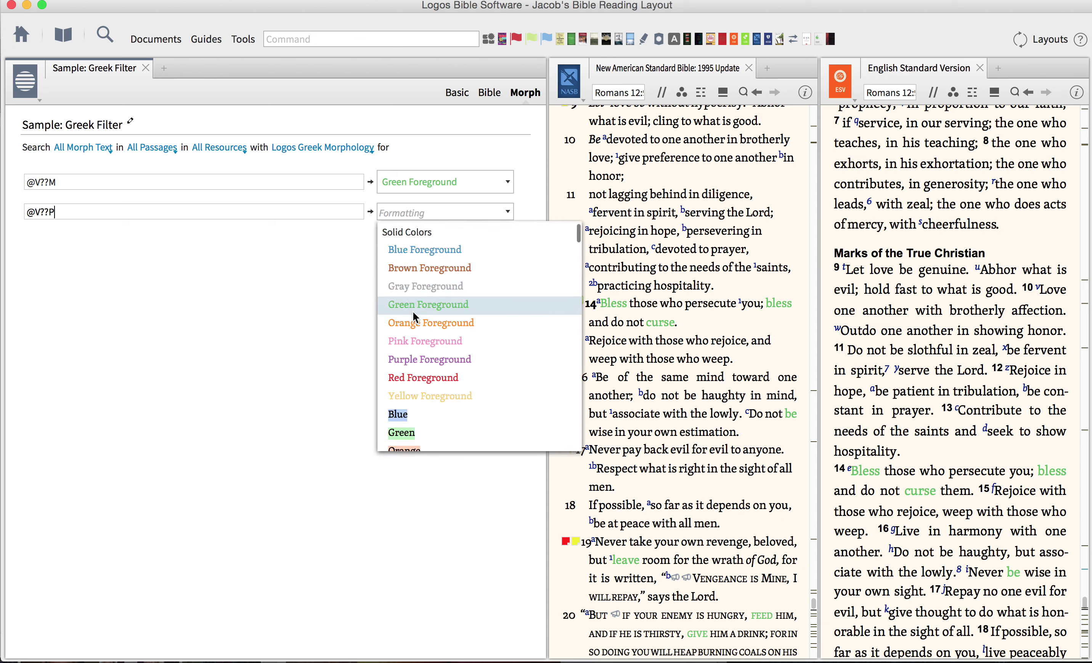
pyautogui.click(417, 286)
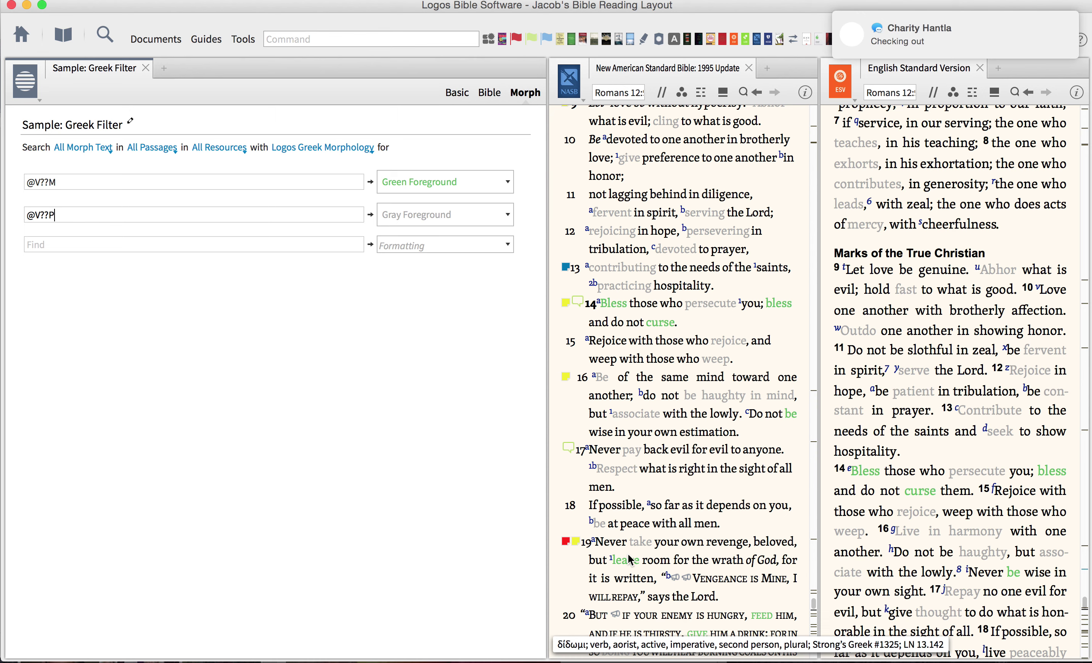
pyautogui.scroll(3, 627, 536)
pyautogui.scroll(7, 630, 559)
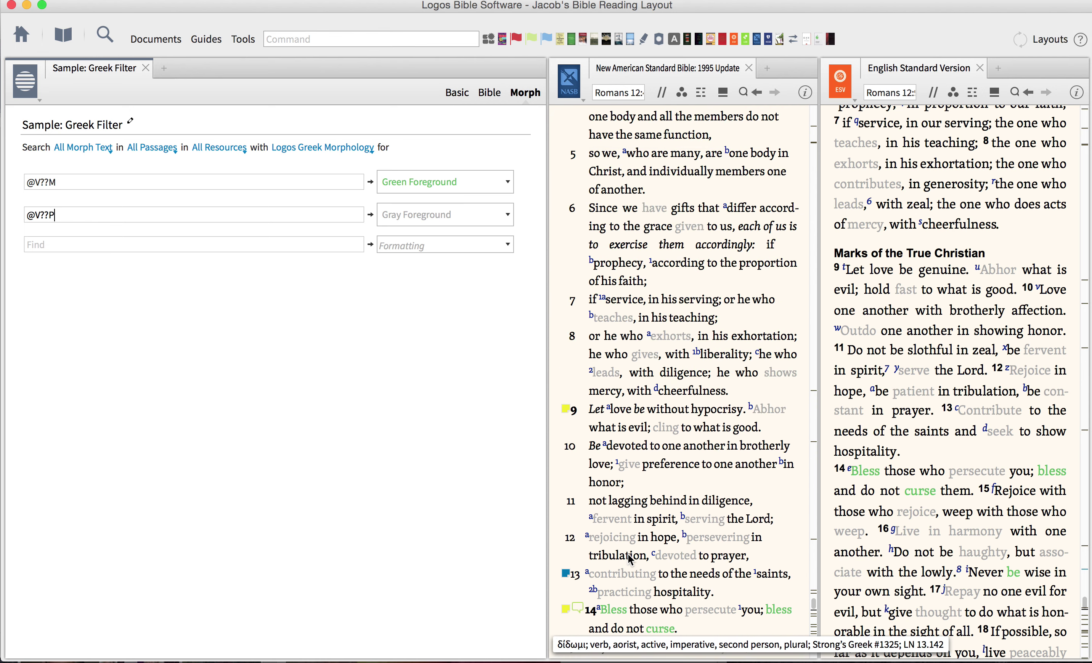
pyautogui.scroll(-12, 628, 559)
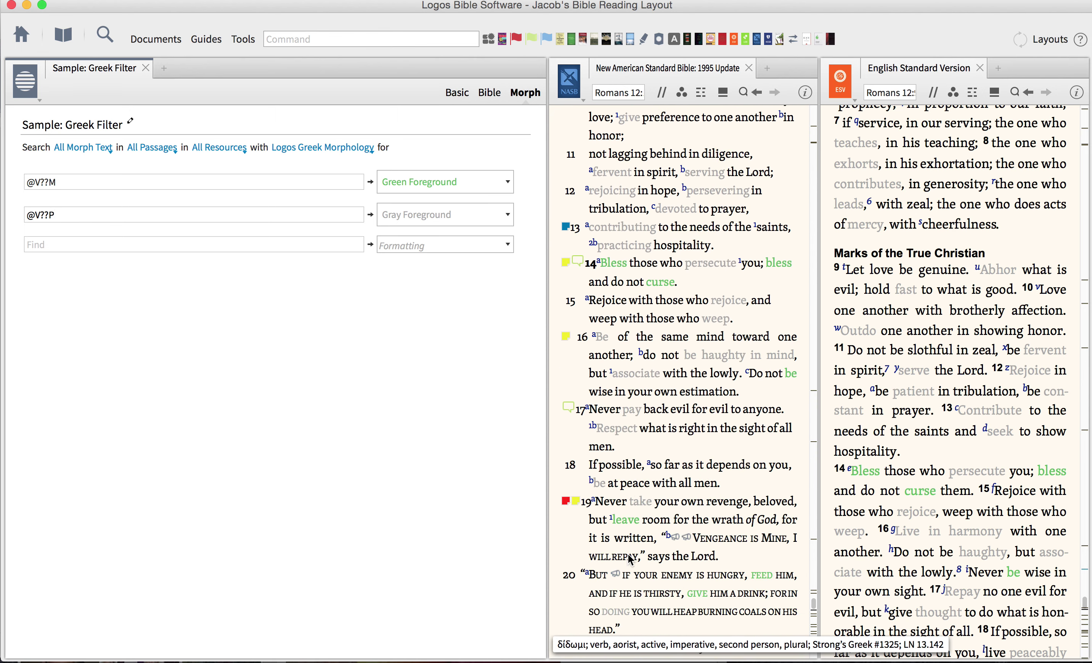
pyautogui.scroll(3, 629, 559)
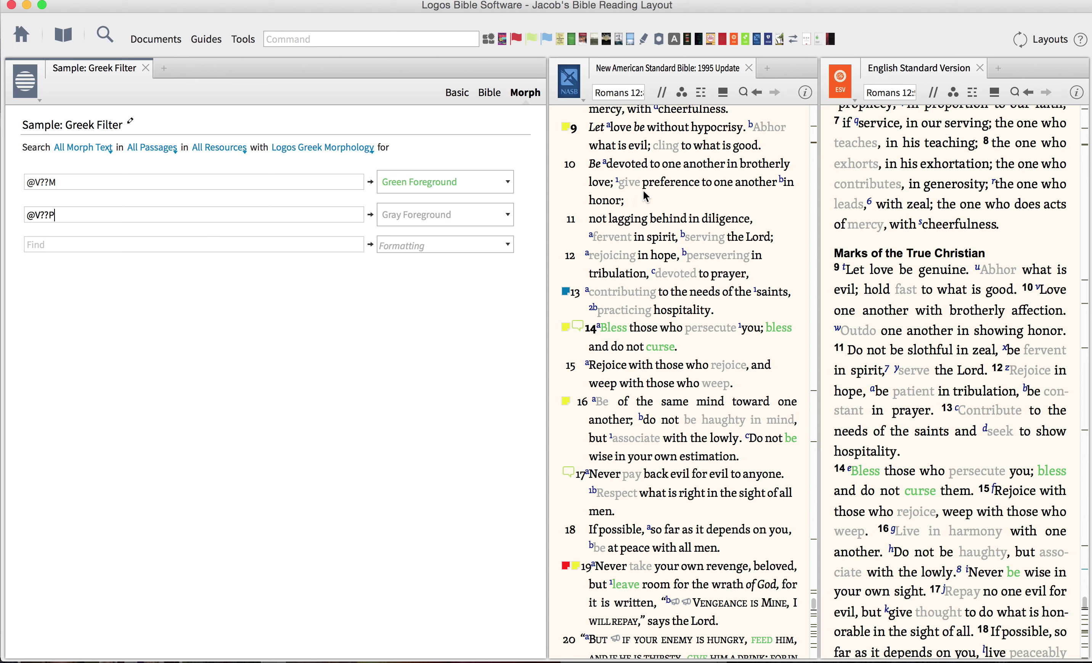
pyautogui.scroll(1, 645, 196)
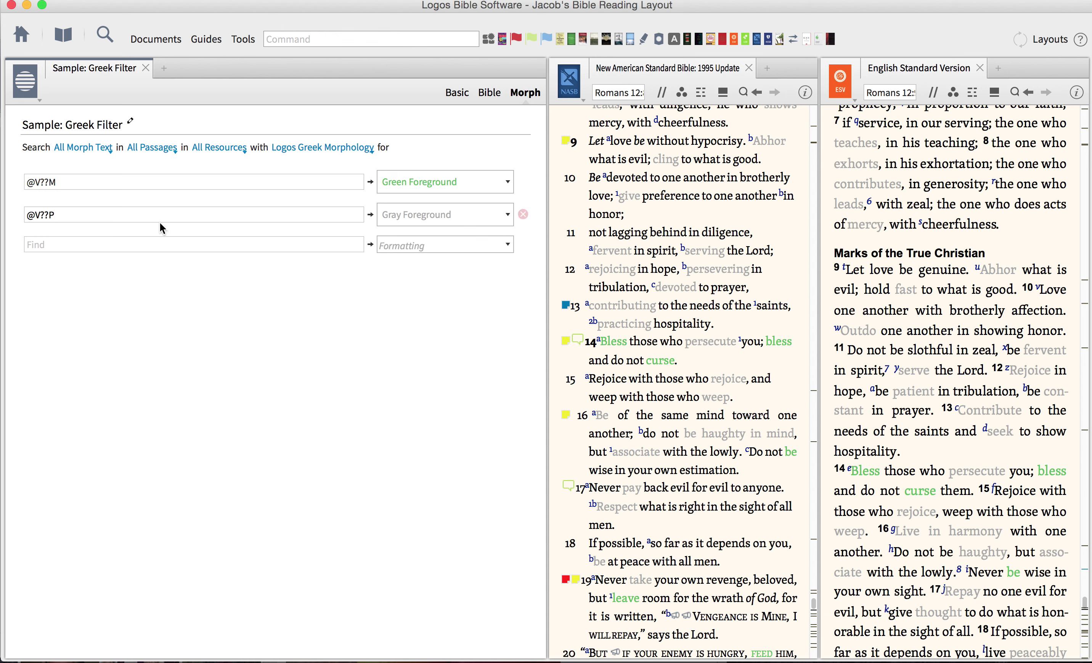
# - Enter the second-person singular pronoun query @R?2?S in the third row
pyautogui.click(149, 242)
pyautogui.write('@')
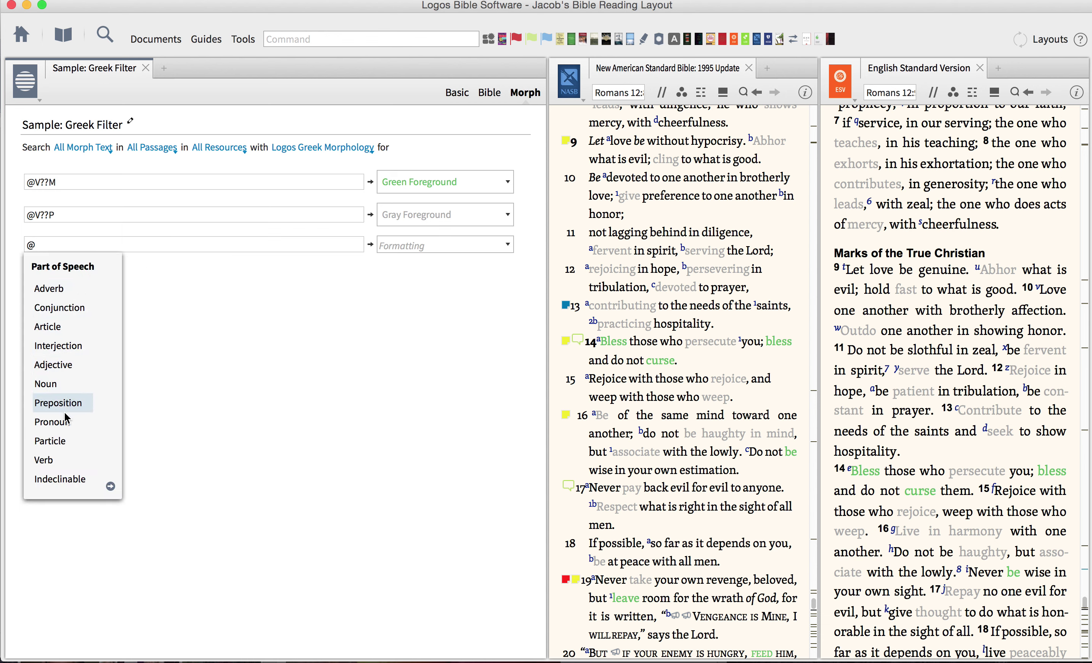
pyautogui.click(64, 420)
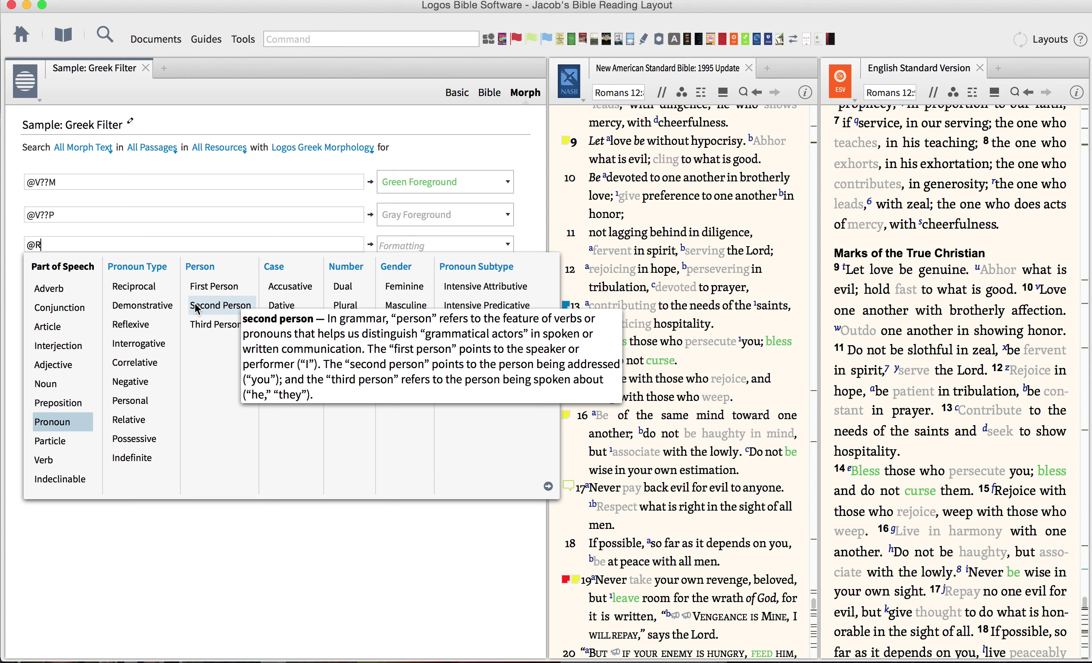
pyautogui.click(221, 307)
pyautogui.click(350, 326)
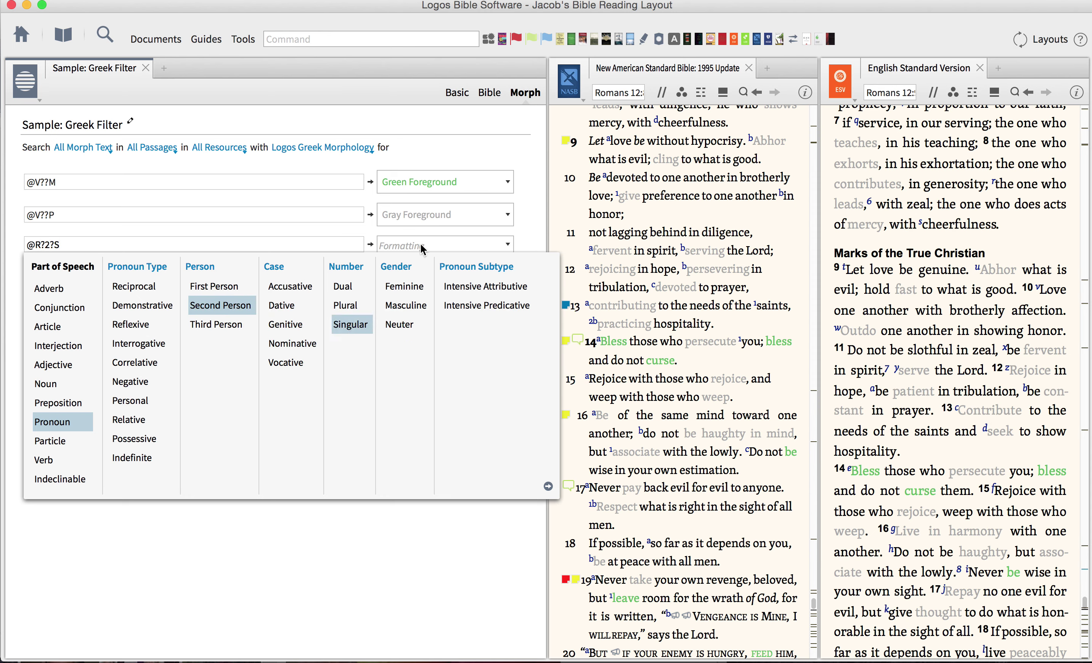
pyautogui.click(446, 246)
# - Give the @R?2?S rule Green Underline formatting
pyautogui.click(451, 249)
pyautogui.click(451, 248)
pyautogui.scroll(-3, 447, 366)
pyautogui.scroll(-5, 447, 366)
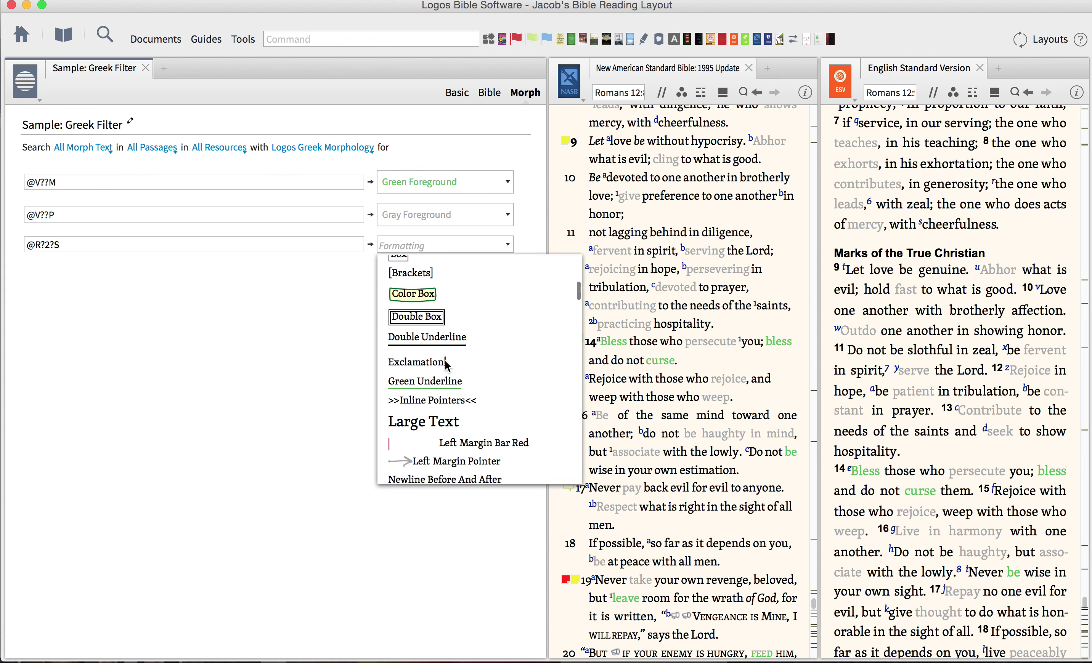
pyautogui.click(416, 392)
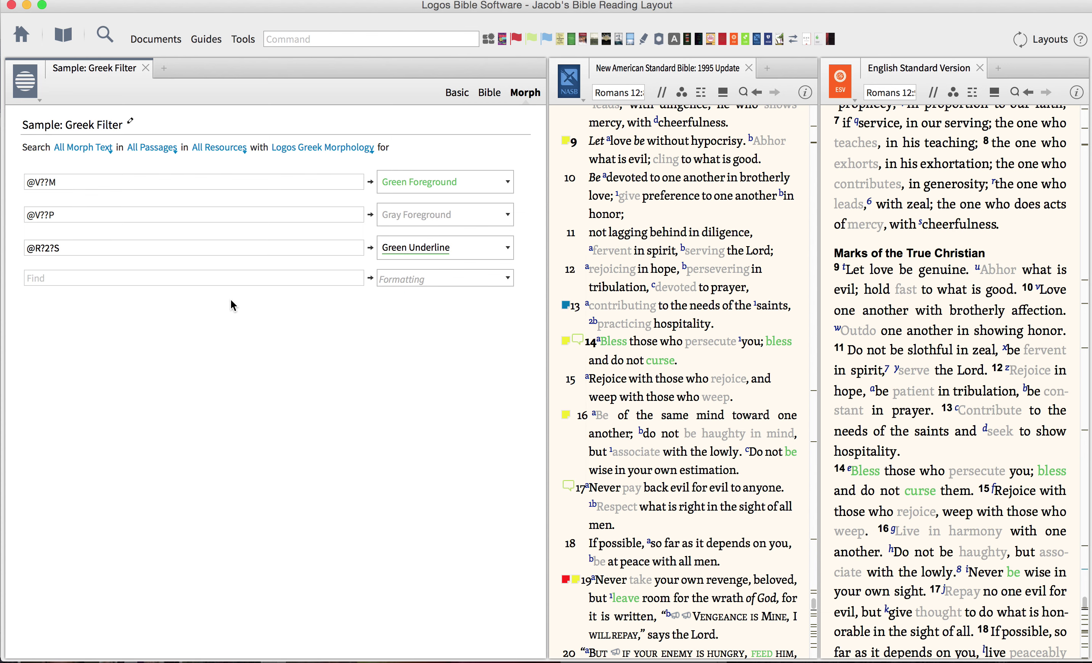
# - Add a fourth rule for second-person plural pronouns (@R?2?P) formatted with Double Underline
pyautogui.click(169, 282)
pyautogui.write('@')
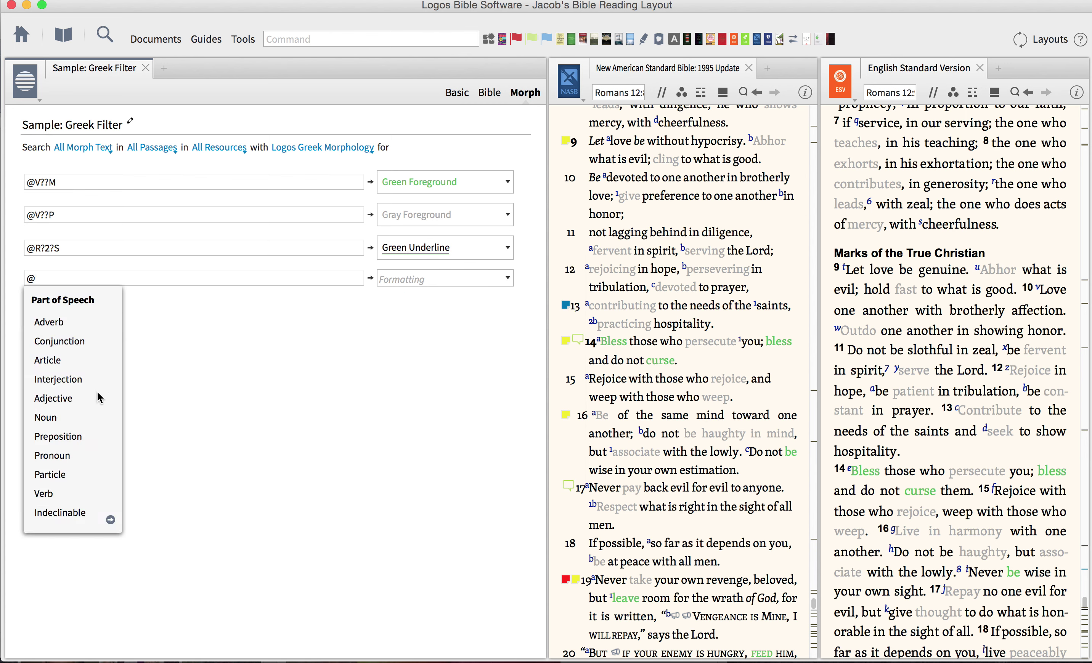
pyautogui.click(62, 459)
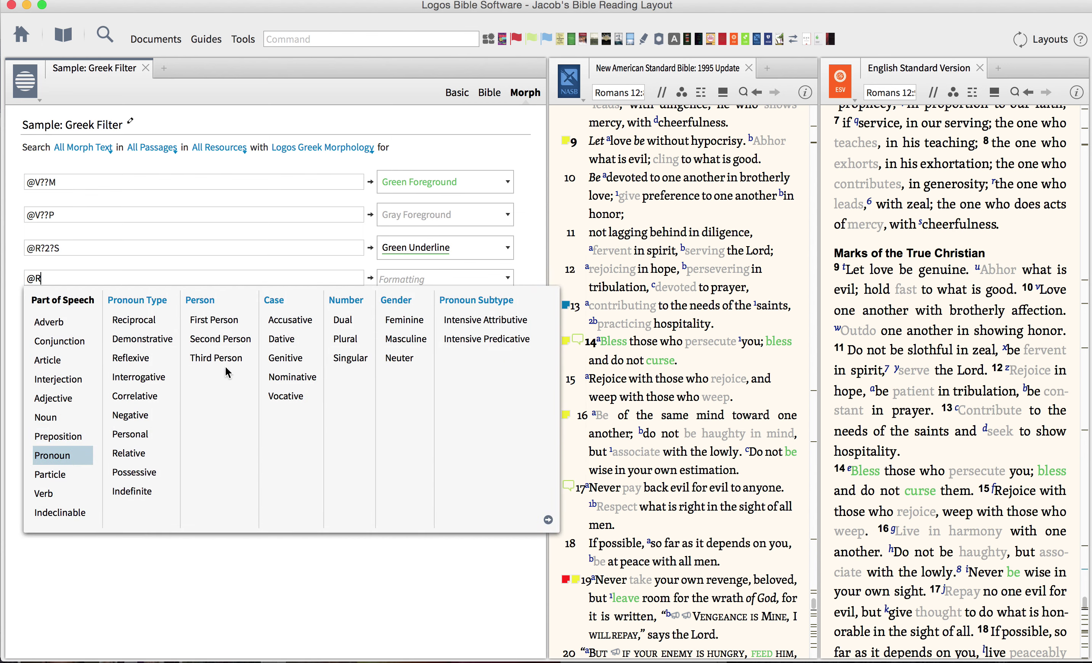
pyautogui.click(222, 343)
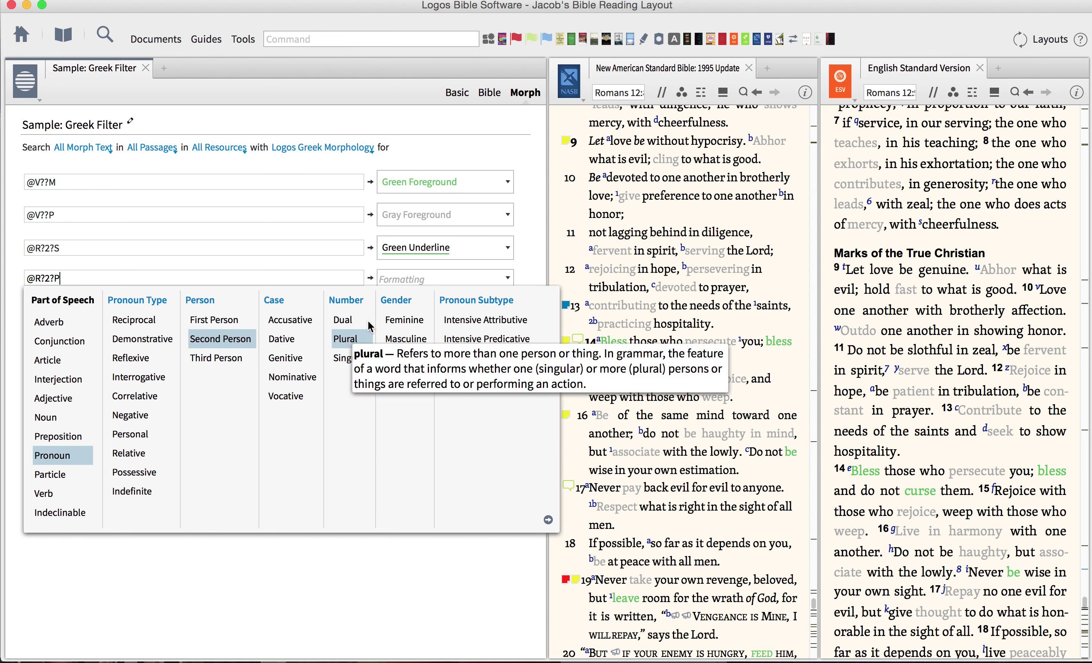
pyautogui.click(345, 339)
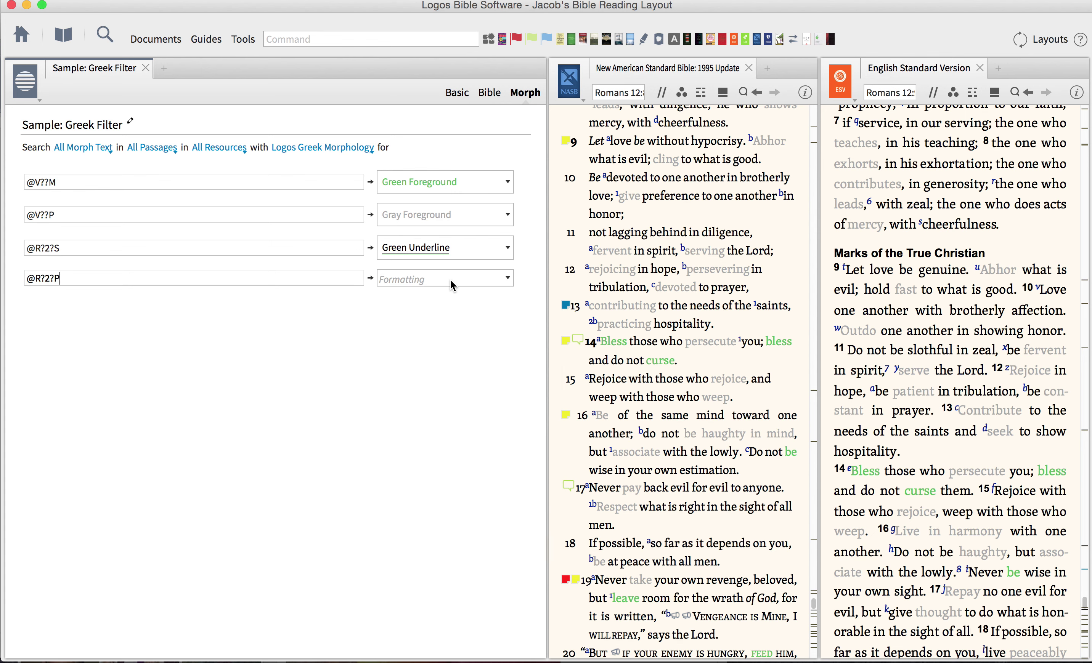
pyautogui.click(450, 280)
pyautogui.scroll(-5, 449, 383)
pyautogui.scroll(2, 445, 384)
pyautogui.click(420, 343)
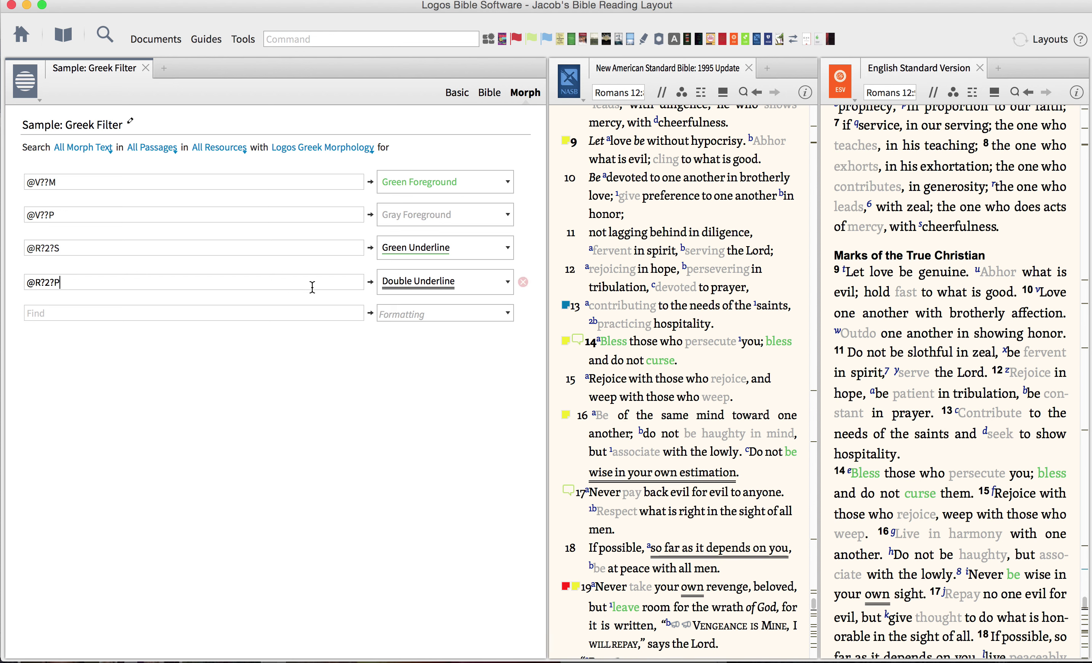
# - Clear and rebuild the plural pronoun query as Pronoun, Second Person, Plural
pyautogui.click(260, 283)
pyautogui.press('BackSpace')
pyautogui.press('BackSpace')
pyautogui.press('BackSpace')
pyautogui.press('BackSpace')
pyautogui.press('BackSpace')
pyautogui.press('BackSpace')
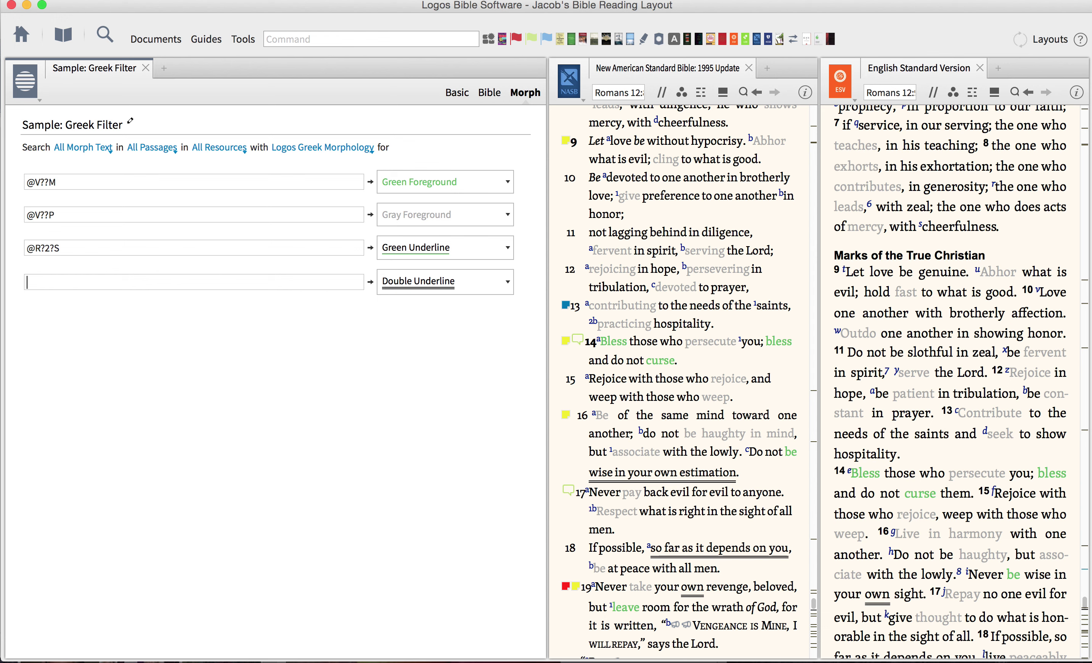
pyautogui.write('@')
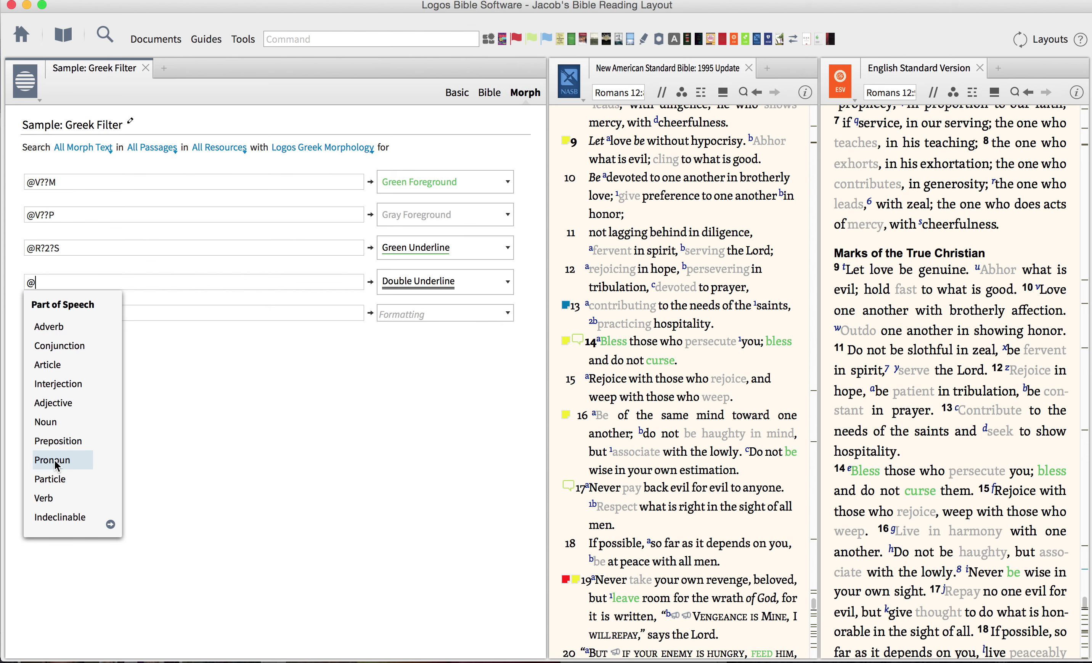
pyautogui.click(52, 459)
pyautogui.click(221, 344)
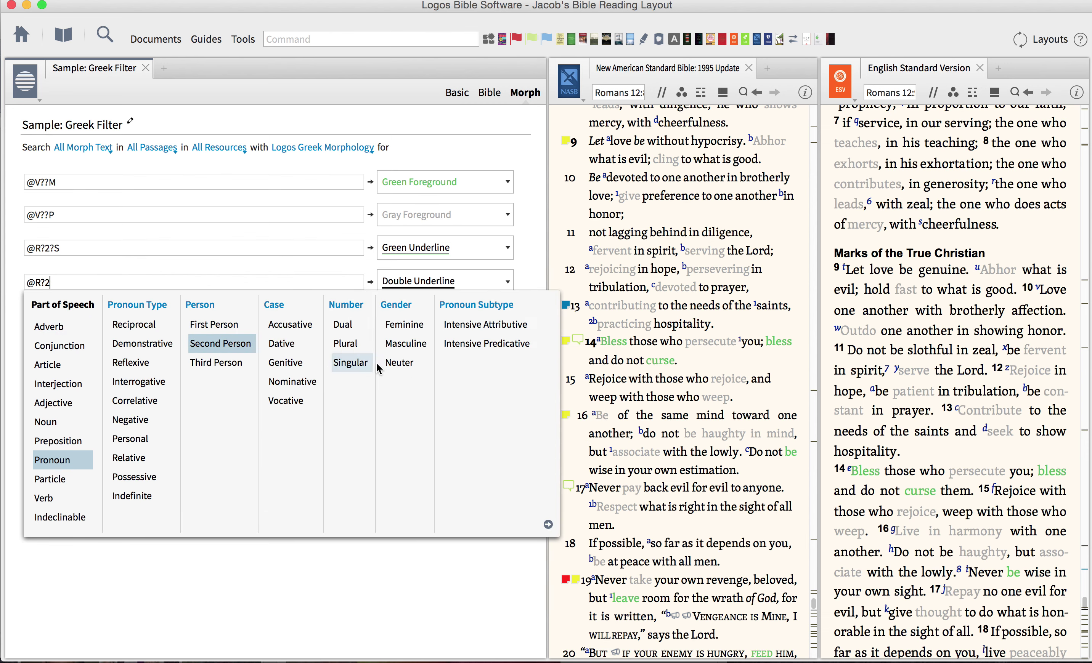
pyautogui.click(345, 343)
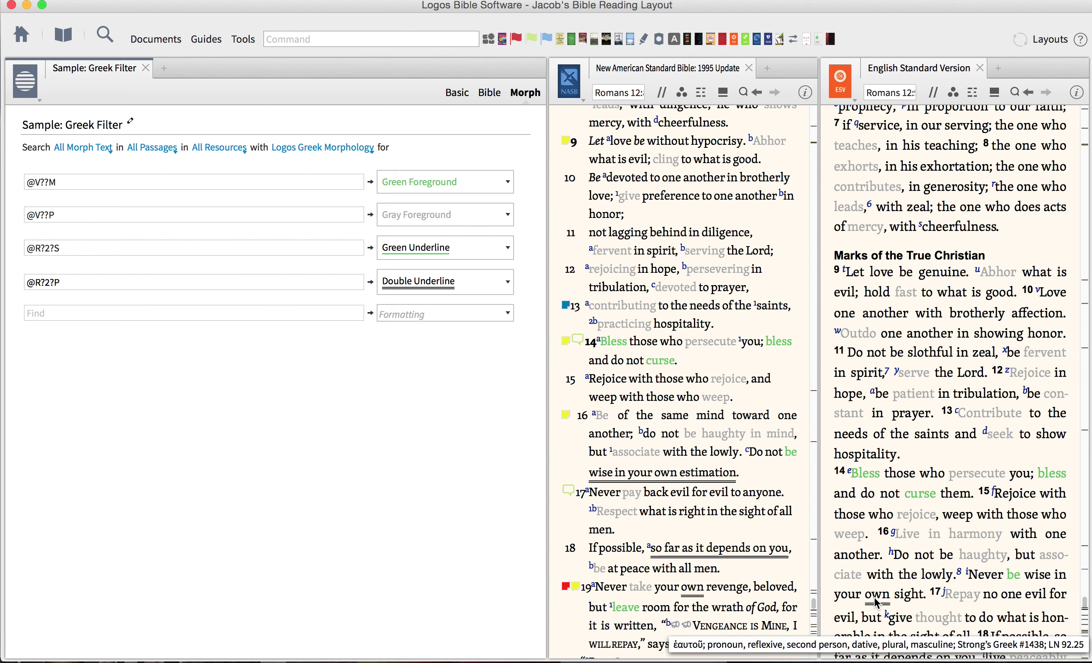
pyautogui.scroll(-2, 877, 604)
pyautogui.scroll(-1, 877, 603)
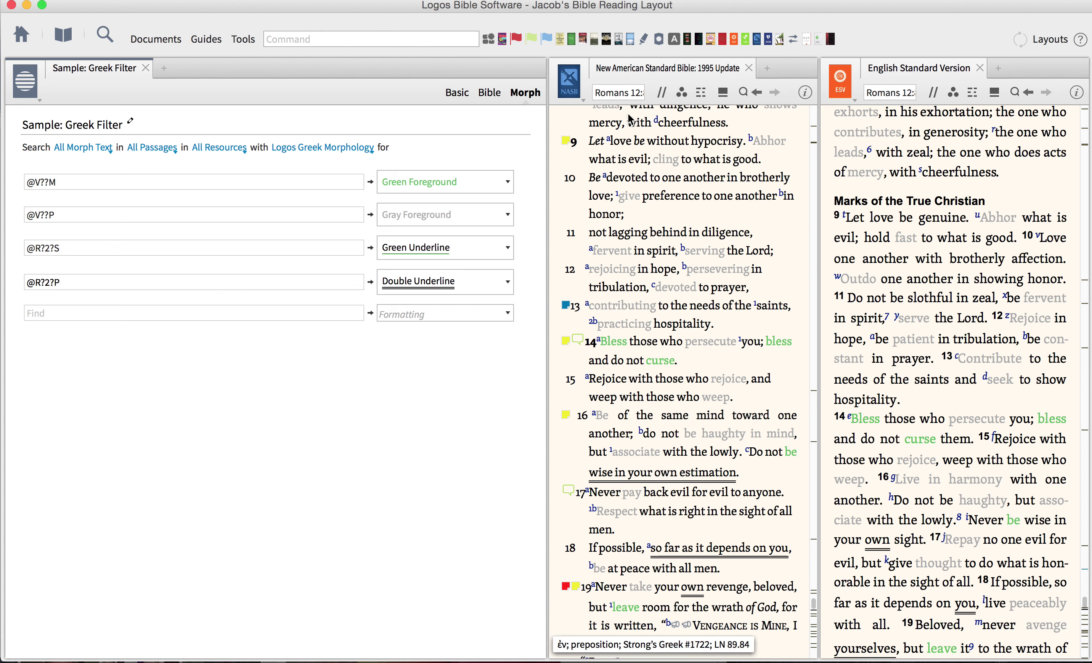
# - Go to 1 Timothy in the NASB pane and scroll through to chapter 3
pyautogui.click(621, 94)
pyautogui.write('1 tim')
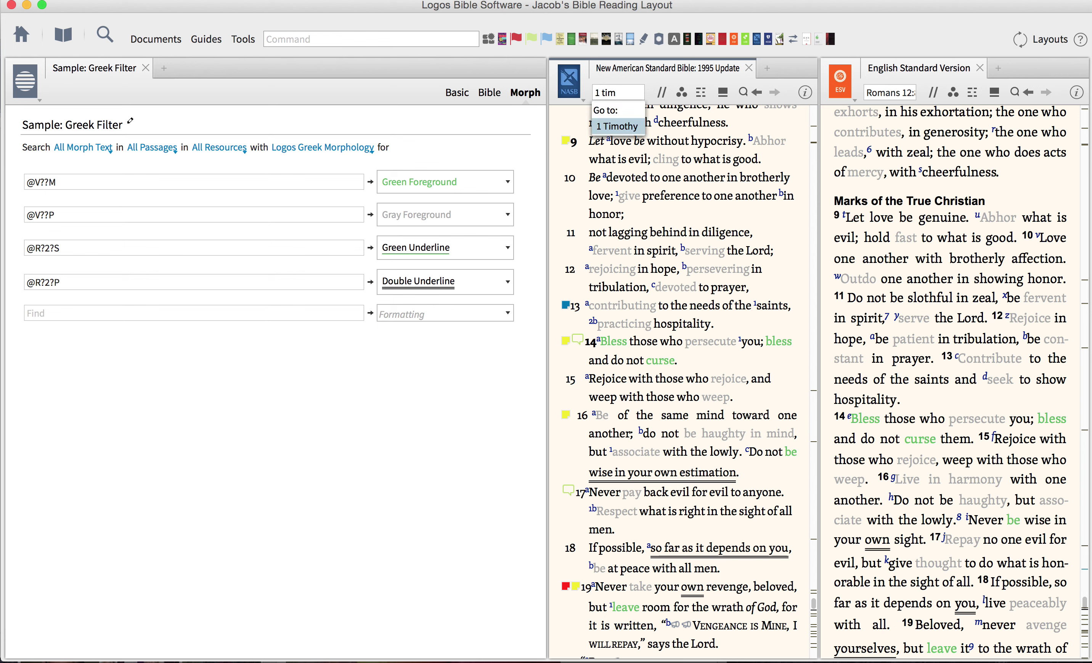
pyautogui.press('Return')
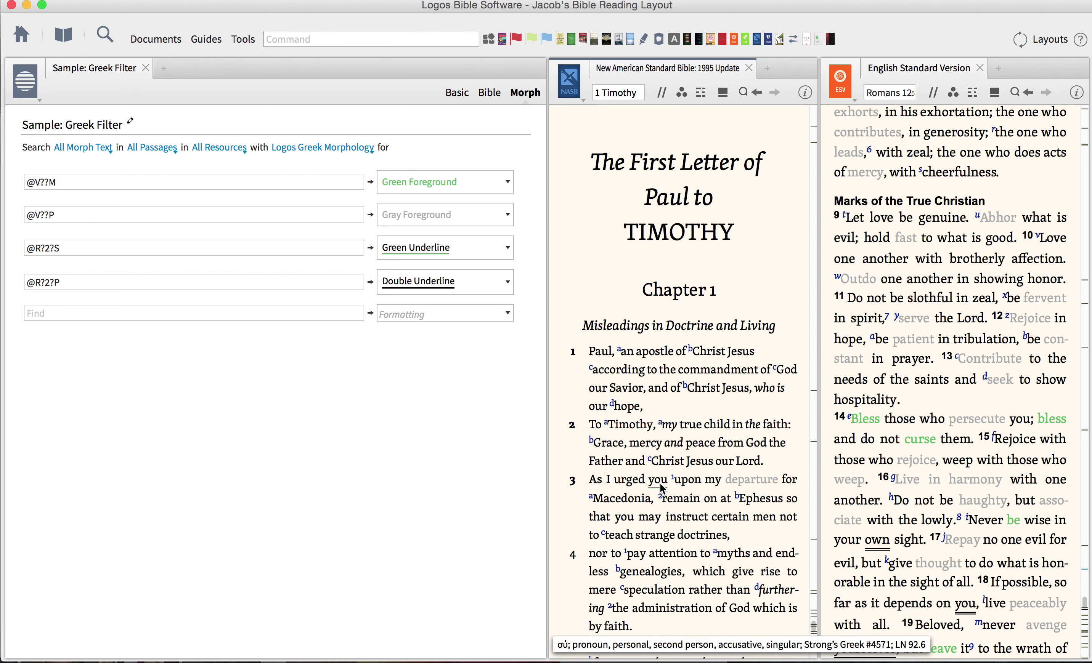
pyautogui.scroll(-1, 662, 489)
pyautogui.scroll(-6, 662, 489)
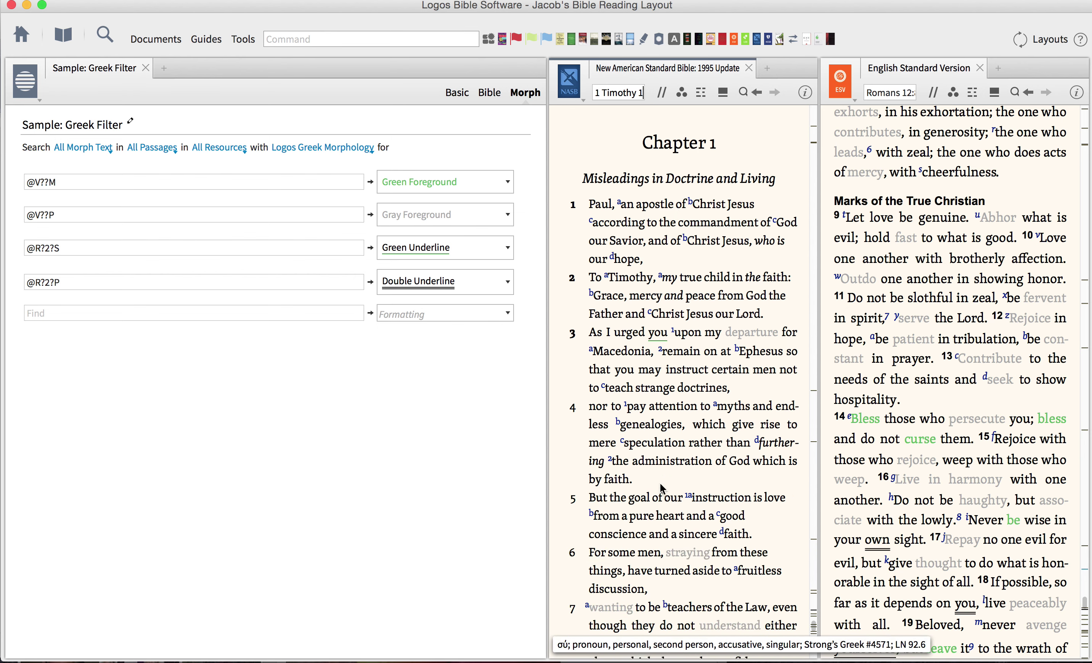
pyautogui.scroll(-18, 662, 489)
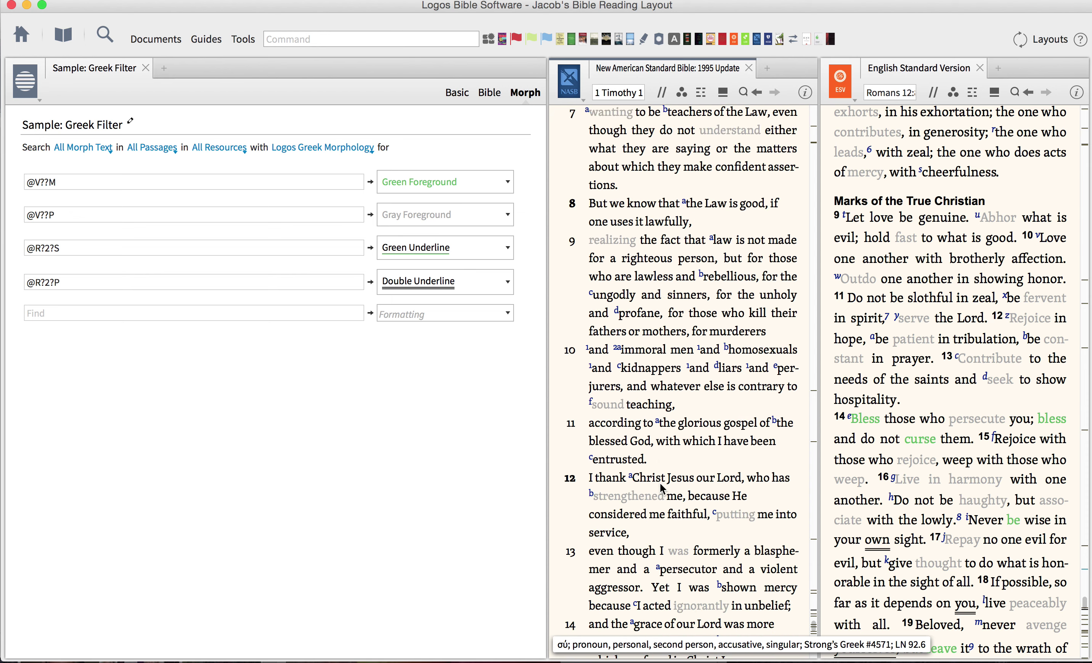
pyautogui.scroll(-10, 662, 489)
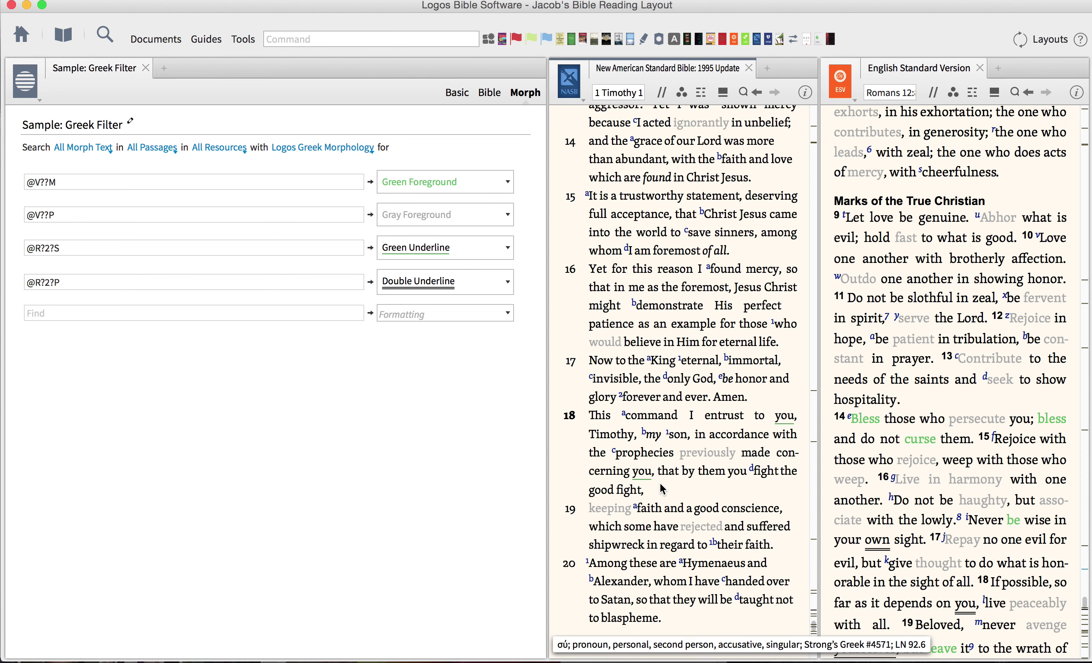
pyautogui.scroll(-6, 639, 482)
pyautogui.scroll(-20, 670, 479)
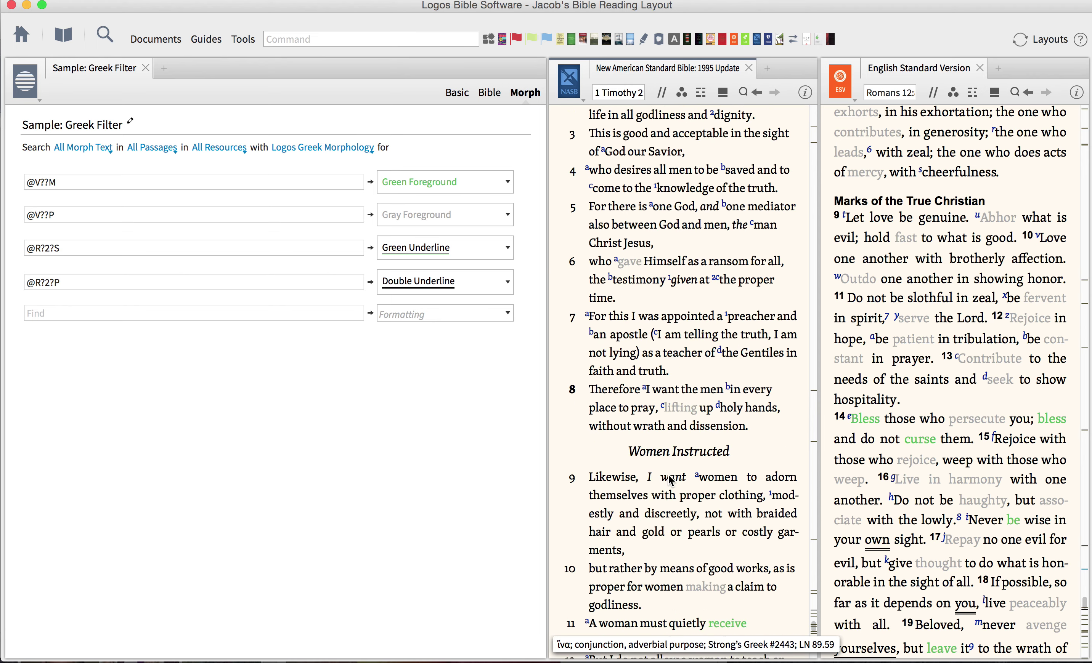
pyautogui.scroll(-18, 668, 476)
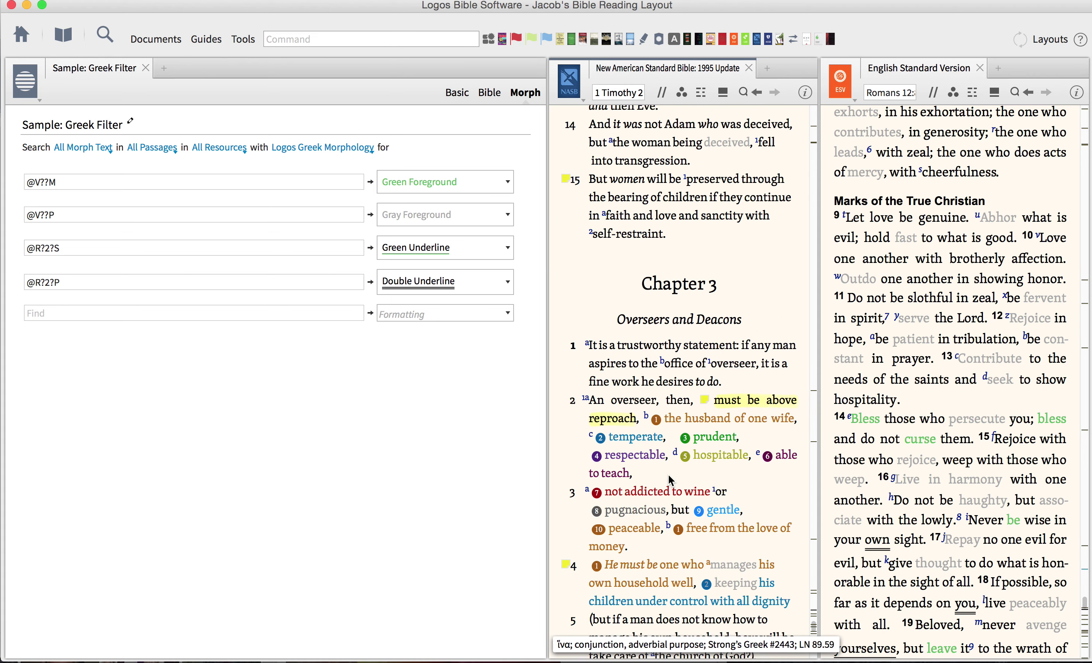
pyautogui.scroll(-12, 669, 476)
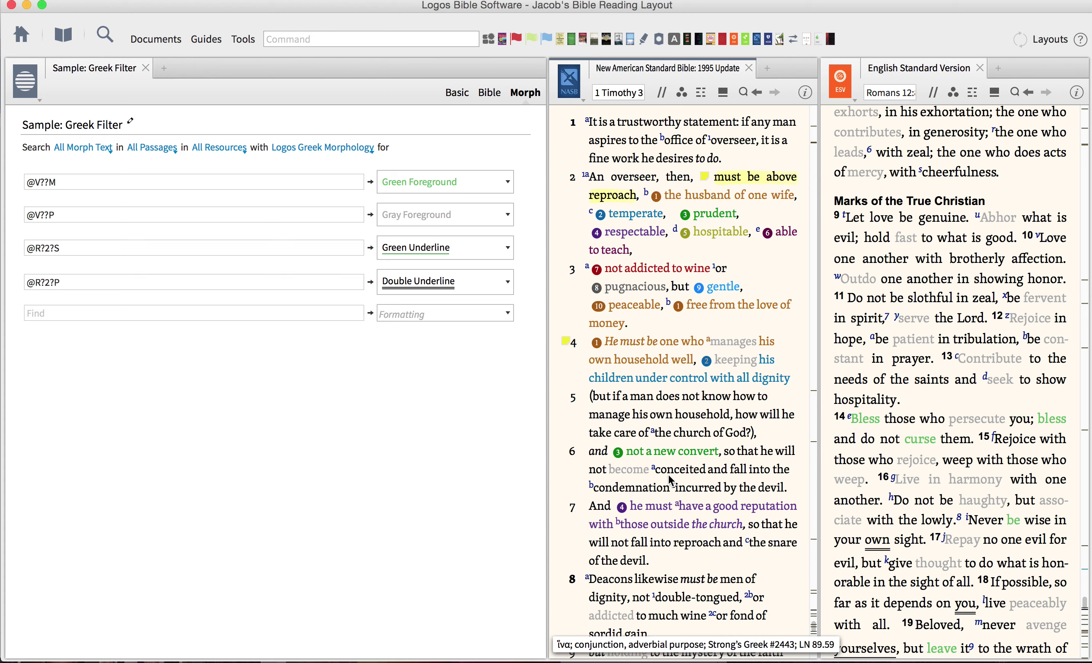
pyautogui.scroll(-6, 668, 476)
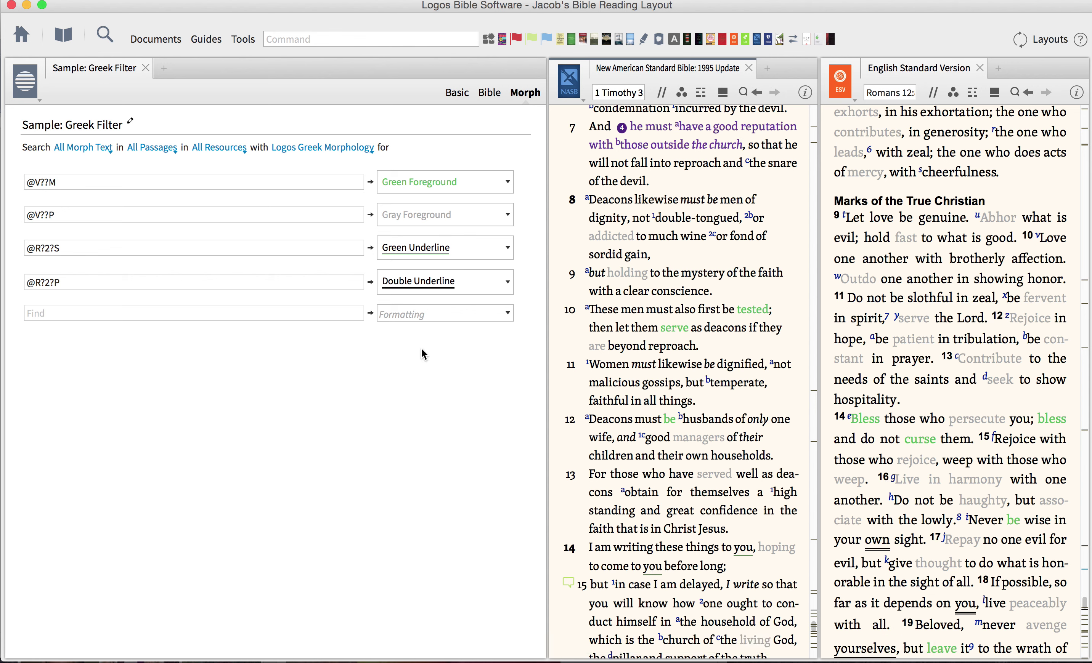
pyautogui.moveTo(460, 253)
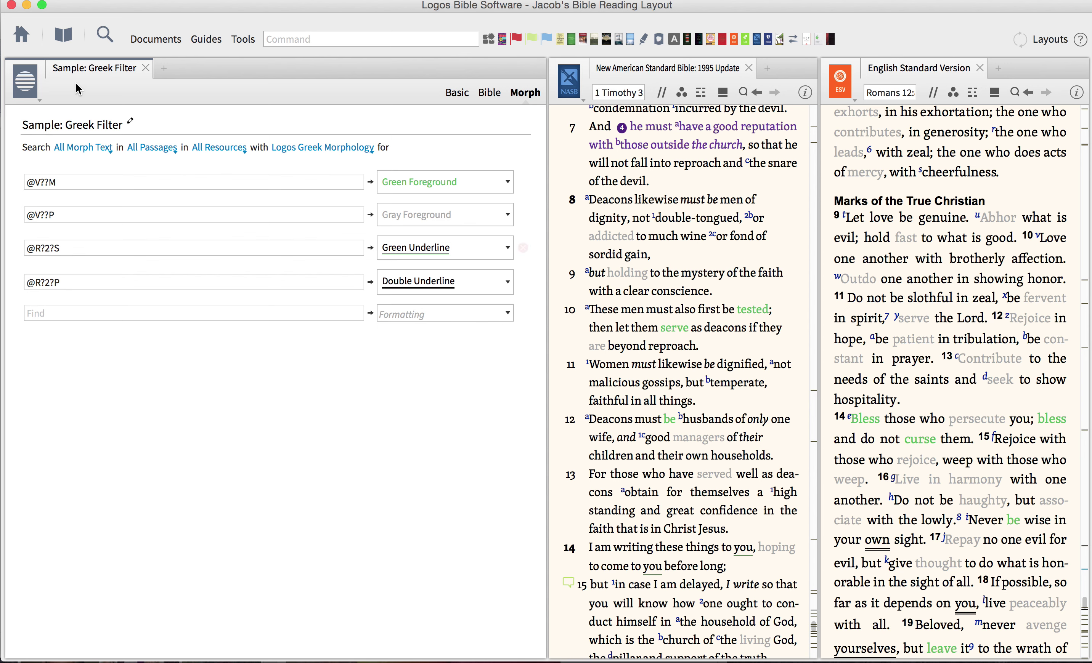
# - Find 'hcsb' in the Library and open The Holman Christian Standard Bible in the right pane
pyautogui.click(63, 36)
pyautogui.write('hcsb')
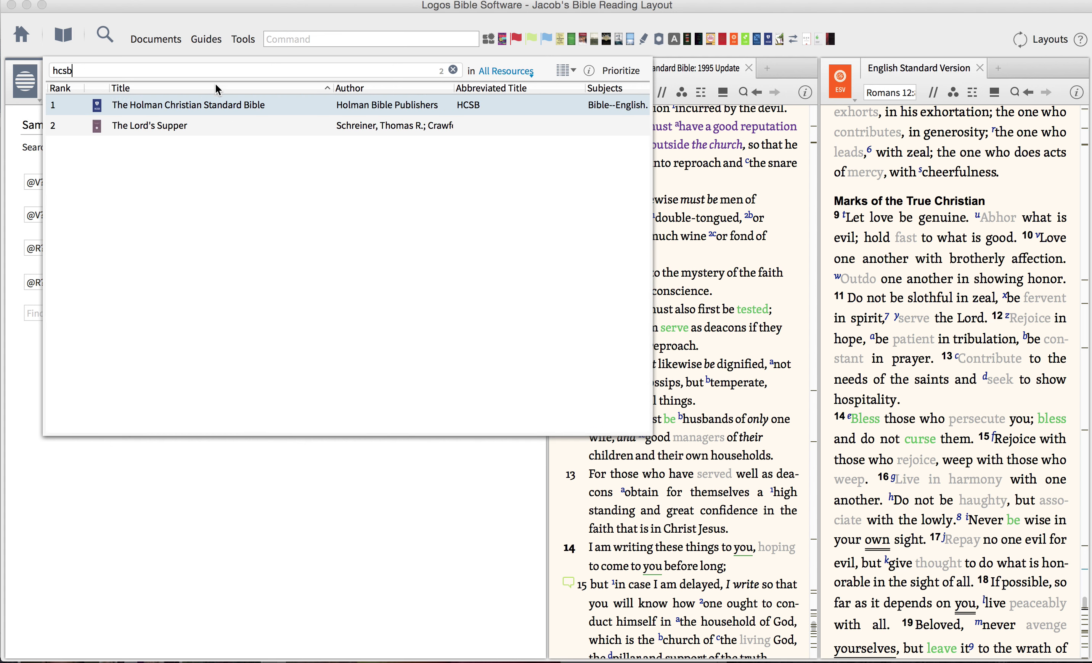
pyautogui.click(205, 111)
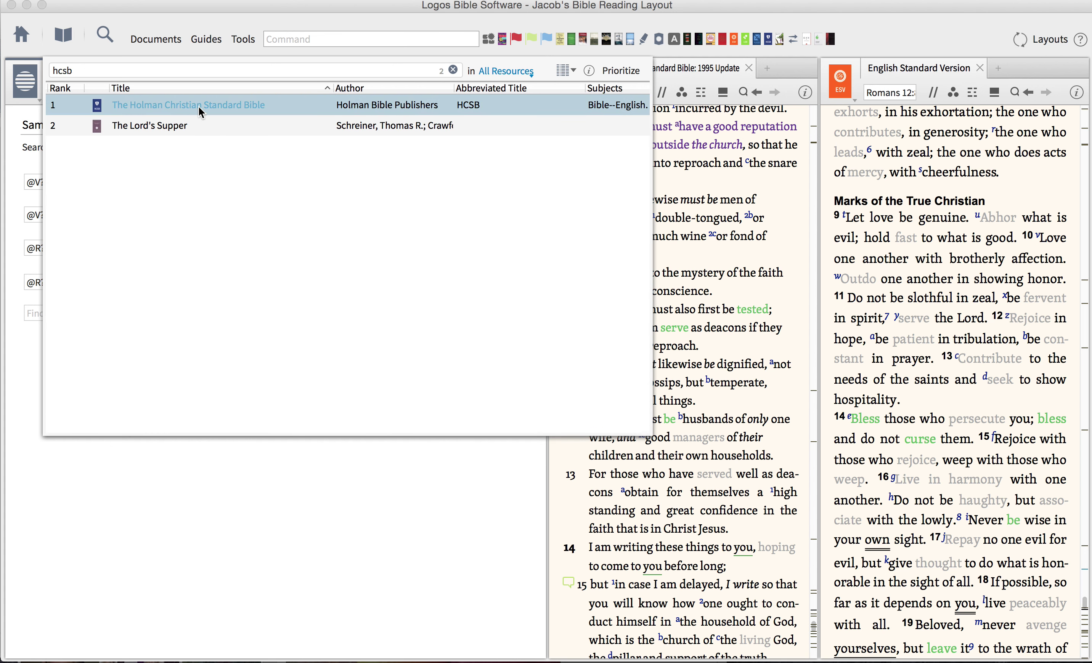
pyautogui.click(202, 104)
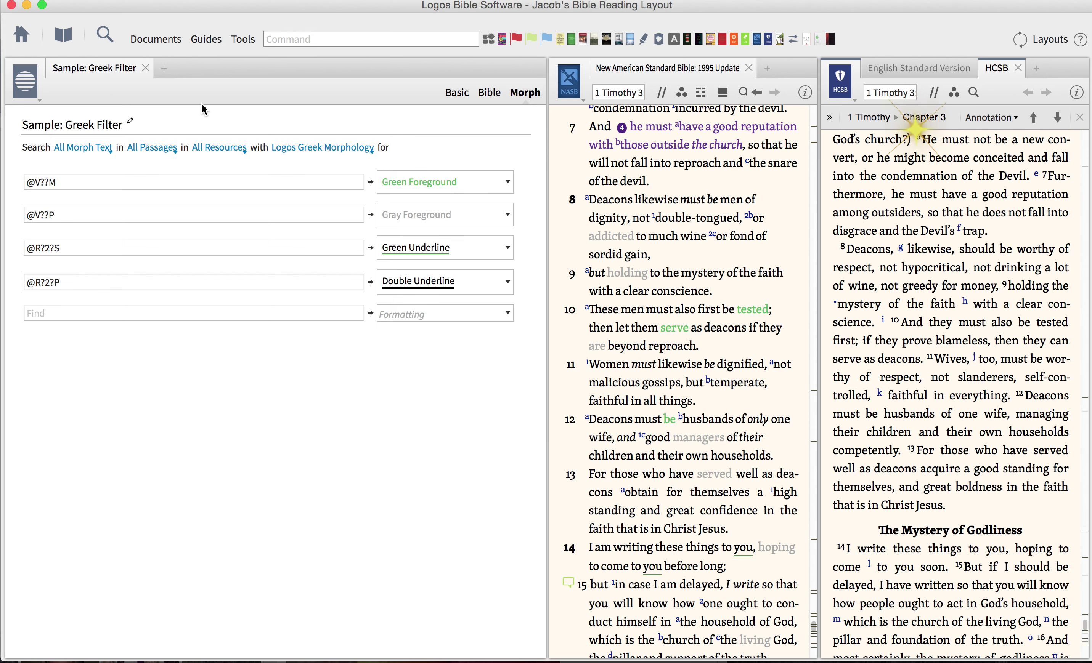
# - Go to Romans 12:8 in the HCSB pane
pyautogui.click(893, 93)
pyautogui.write('romans 12:8')
pyautogui.press('Return')
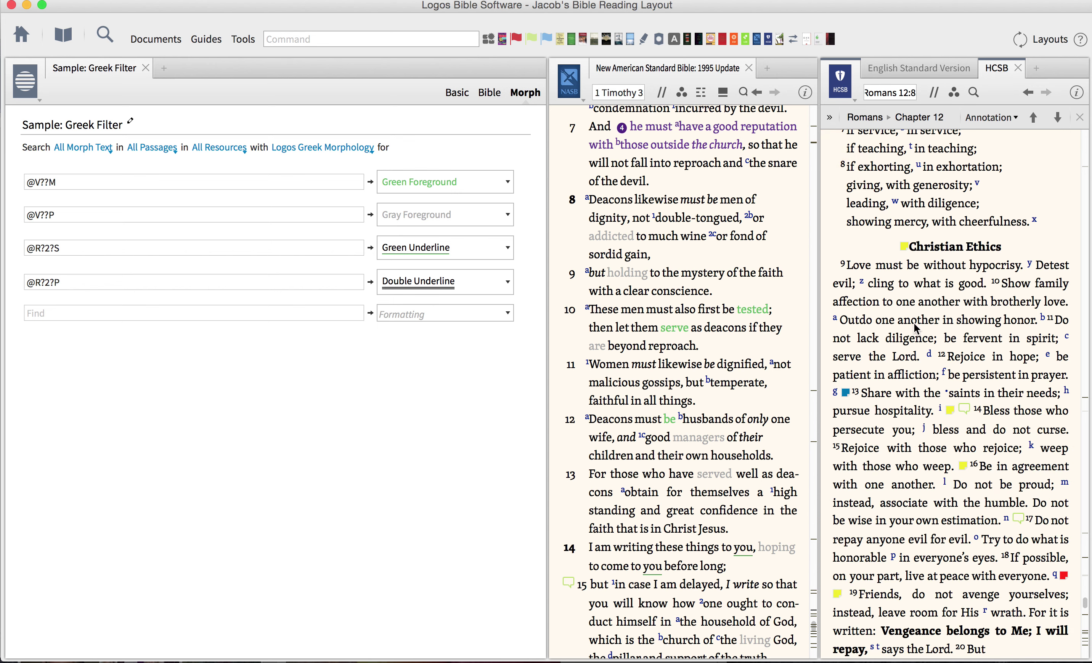